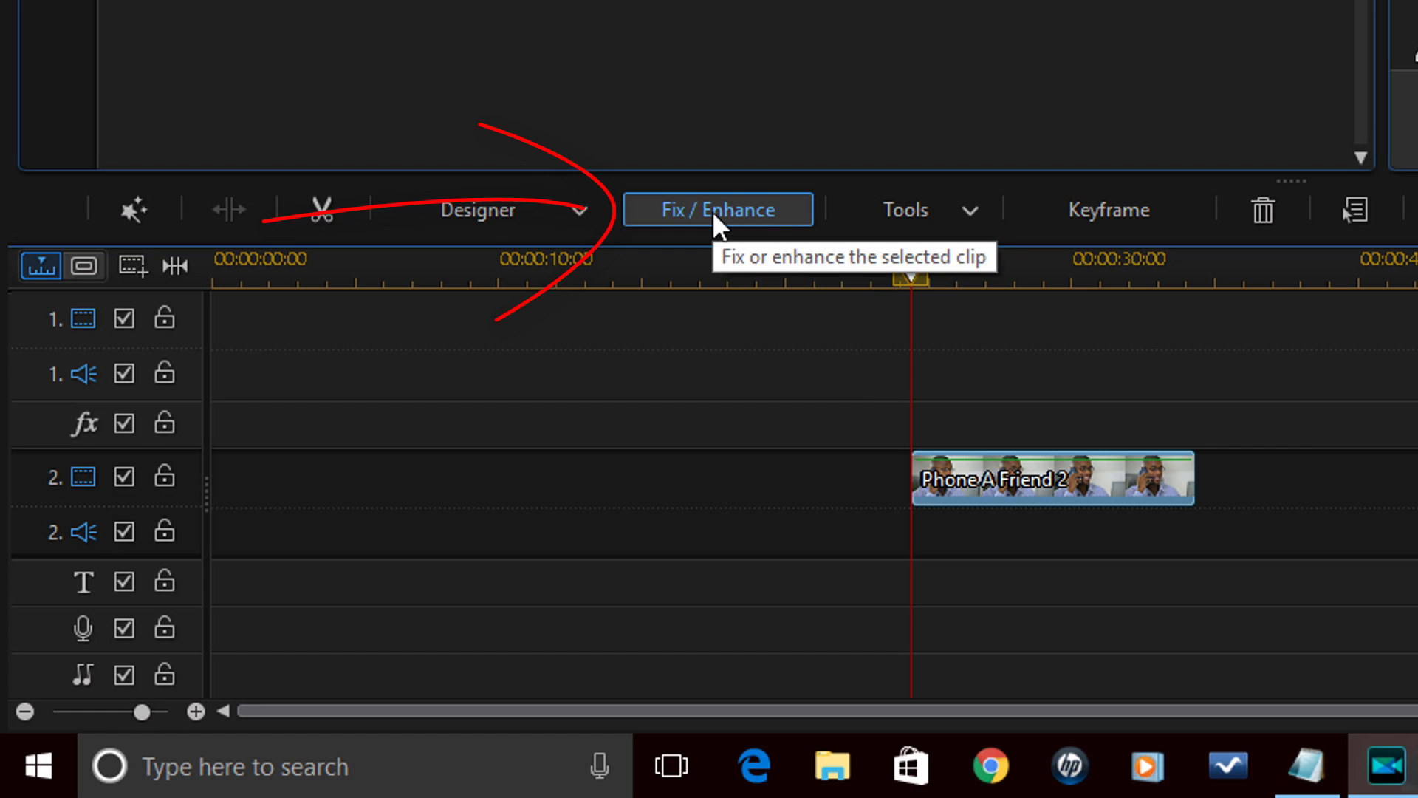
Open the Phone A Friend 2 clip in the Fix / Enhance color adjustment workspace.
{"action": "left_click", "coordinate": [713, 305]}
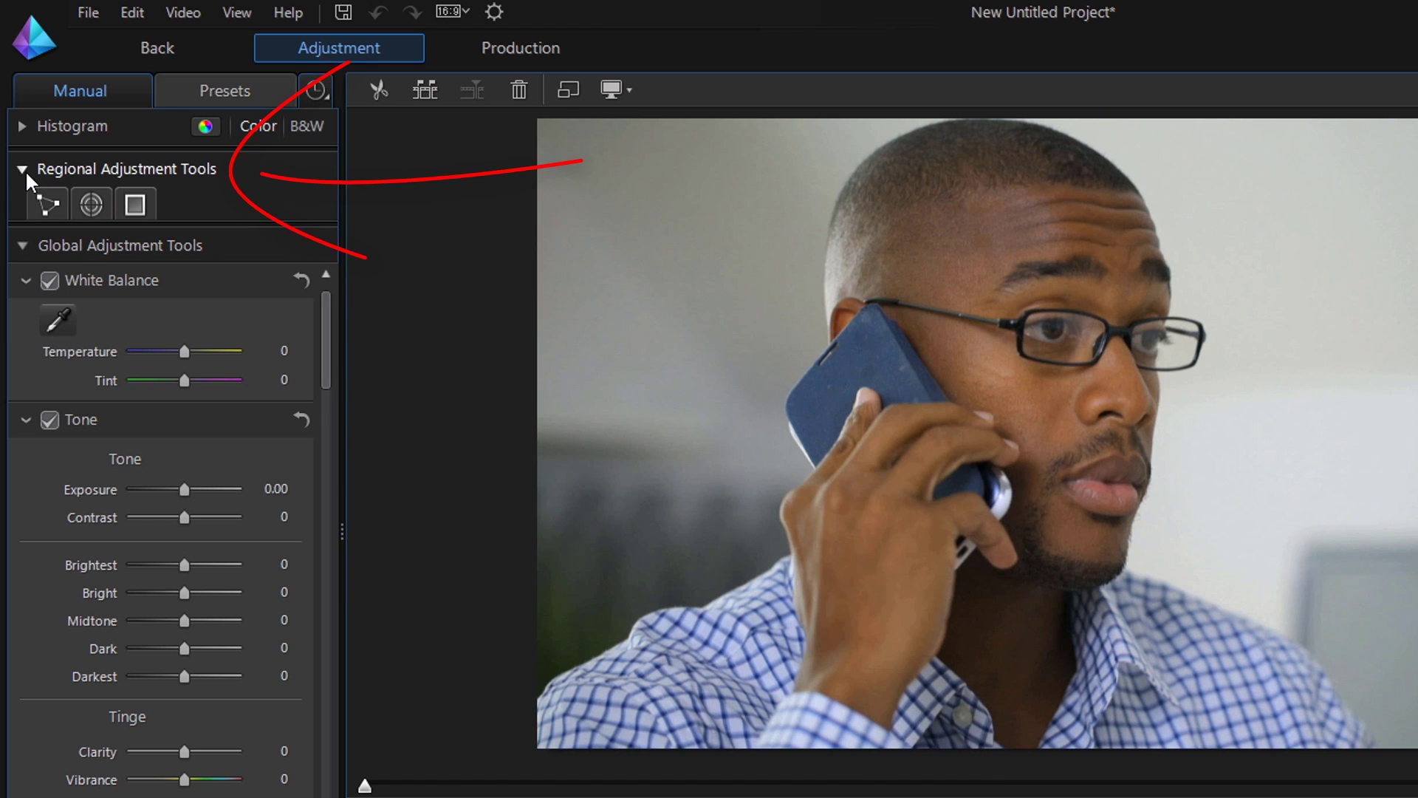
Start a motion tracking mask and raise its brush size from 20 to 100.
{"action": "left_click", "coordinate": [24, 176]}
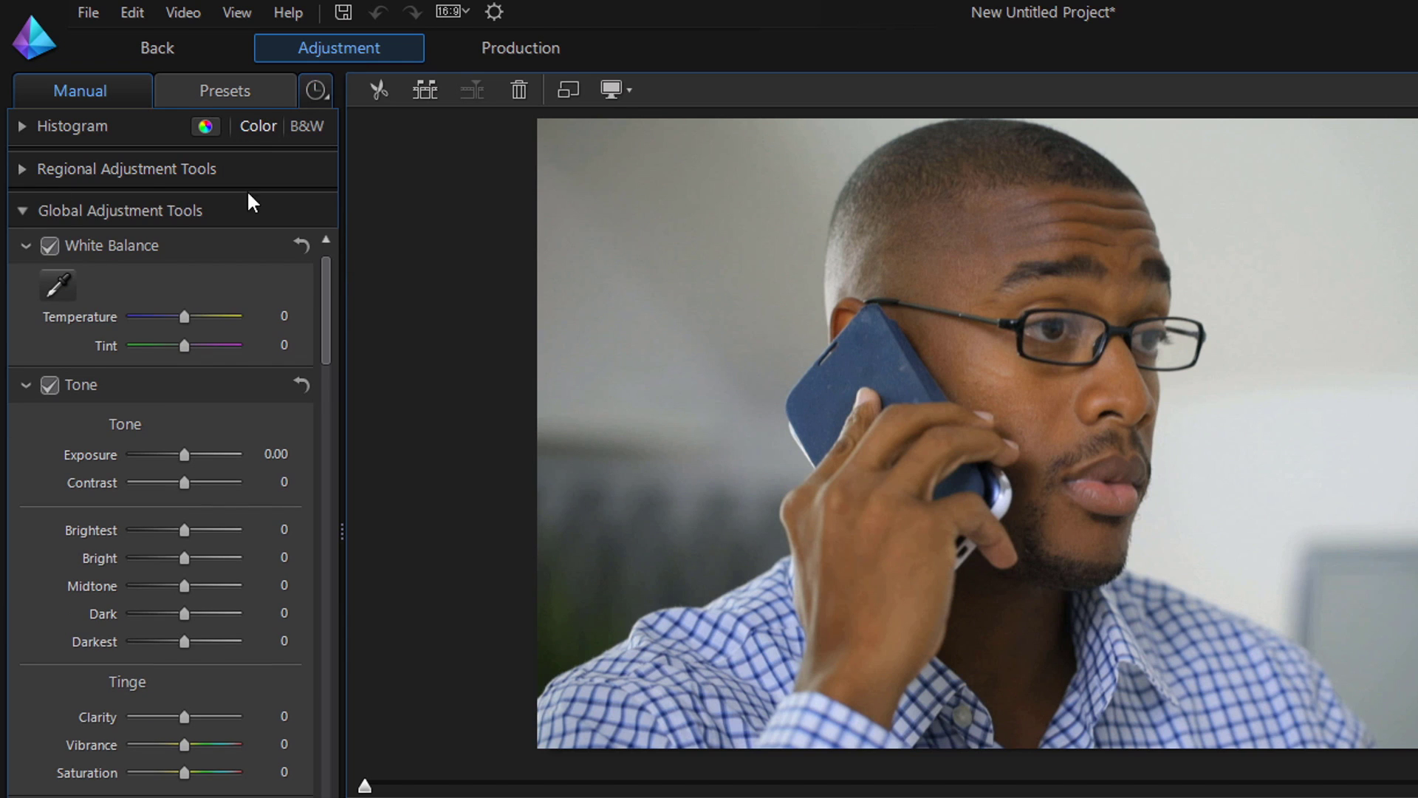
{"action": "left_click", "coordinate": [24, 172]}
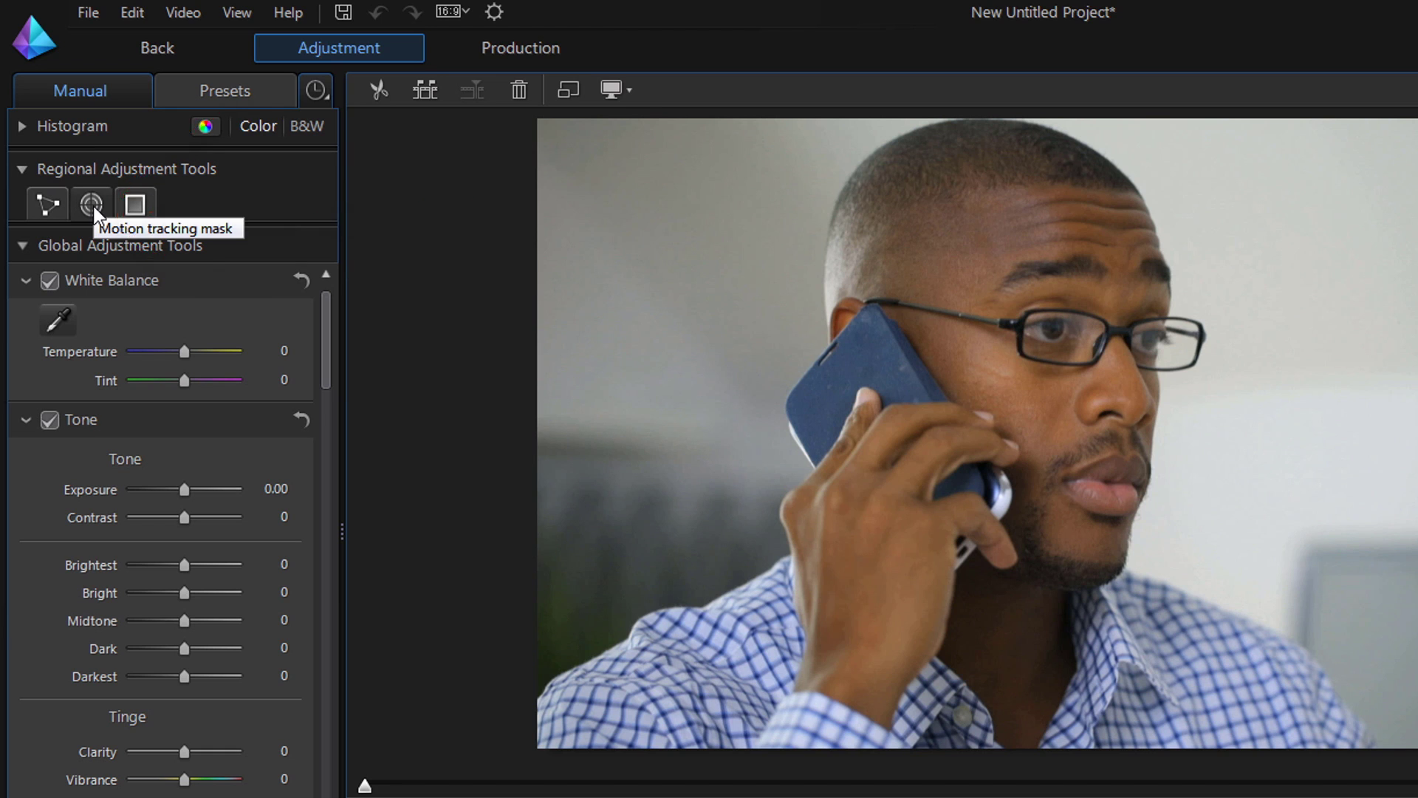
{"action": "left_click", "coordinate": [91, 210]}
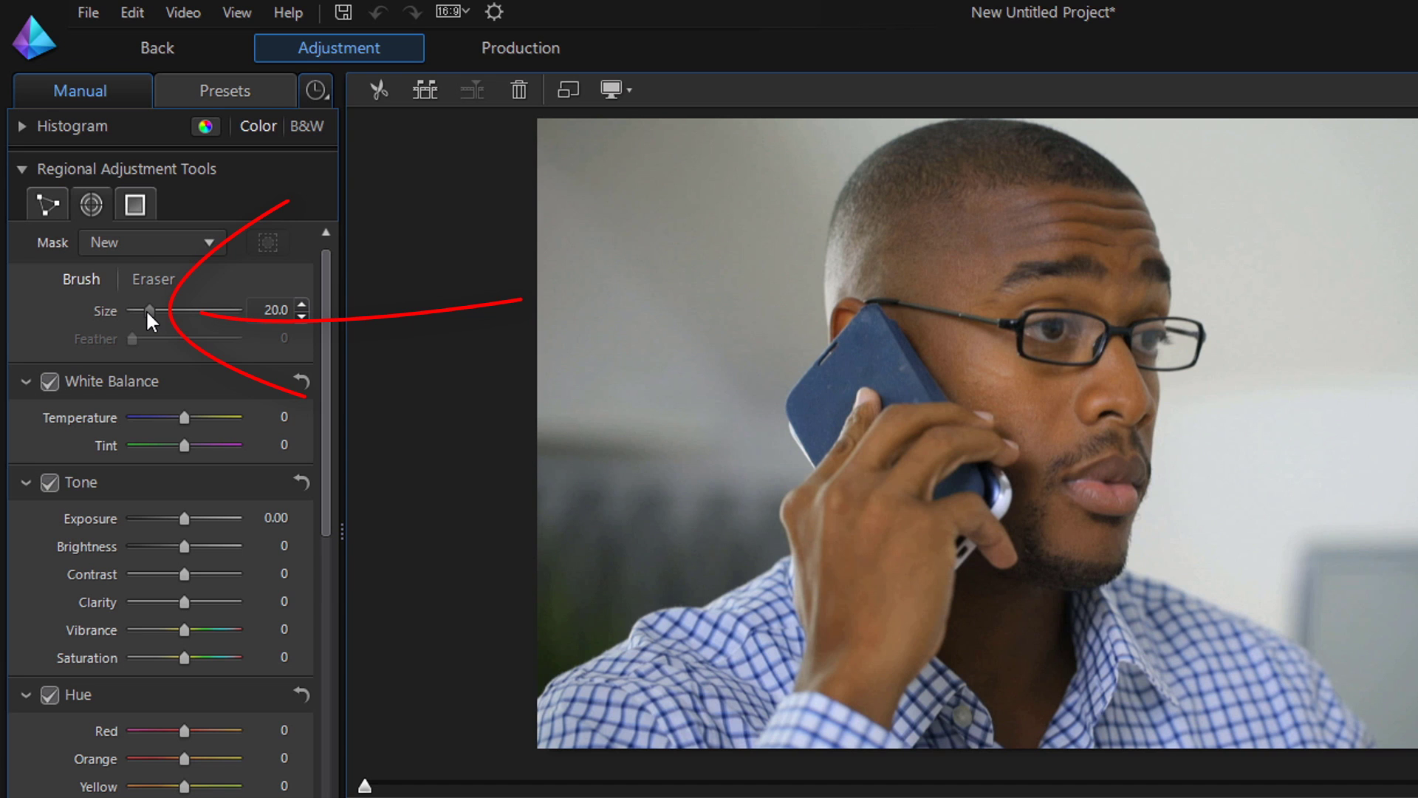
{"action": "left_click_drag", "start_coordinate": [149, 313], "coordinate": [242, 320]}
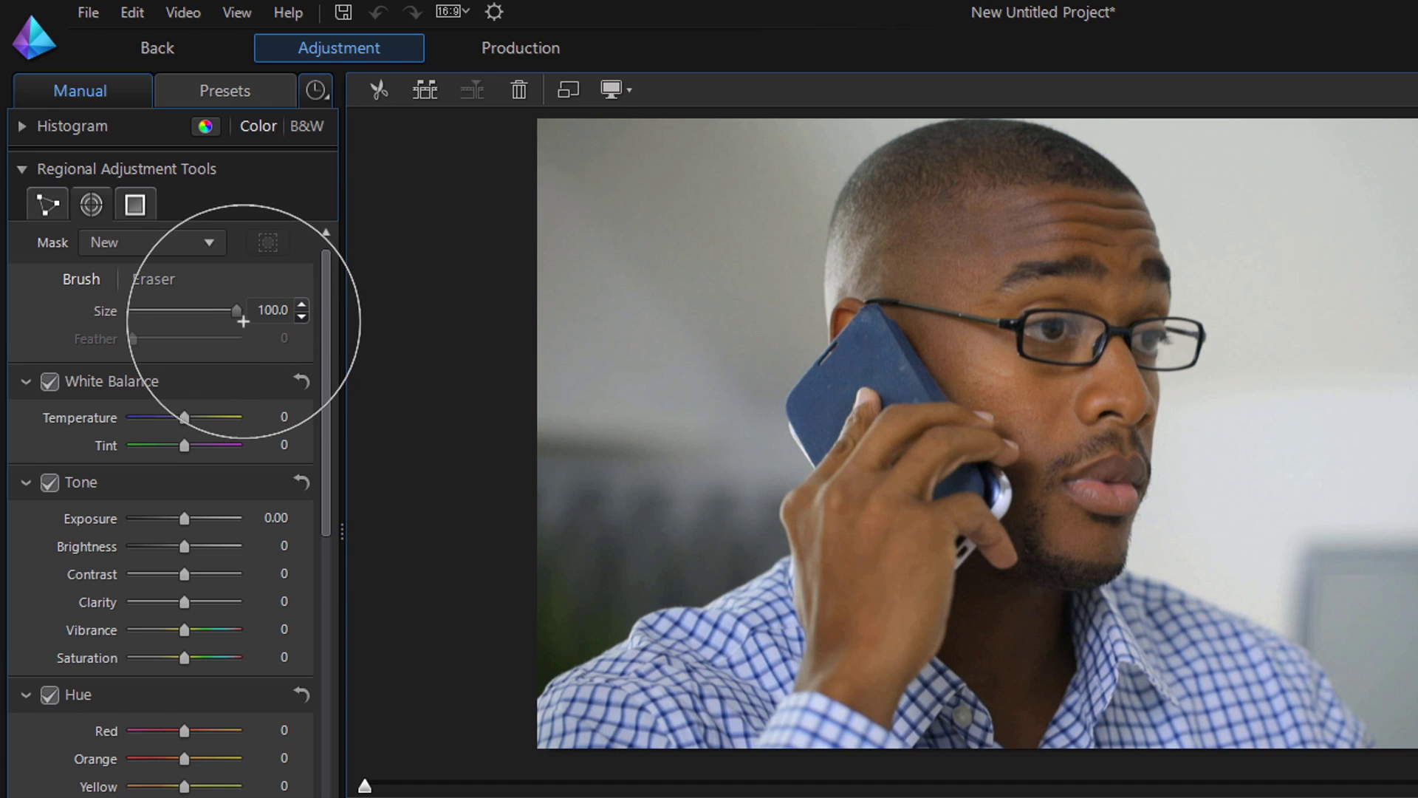
Shrink the brush to about 22 and paint the mask over the man's head and upper body.
{"action": "left_click_drag", "start_coordinate": [243, 320], "coordinate": [150, 316]}
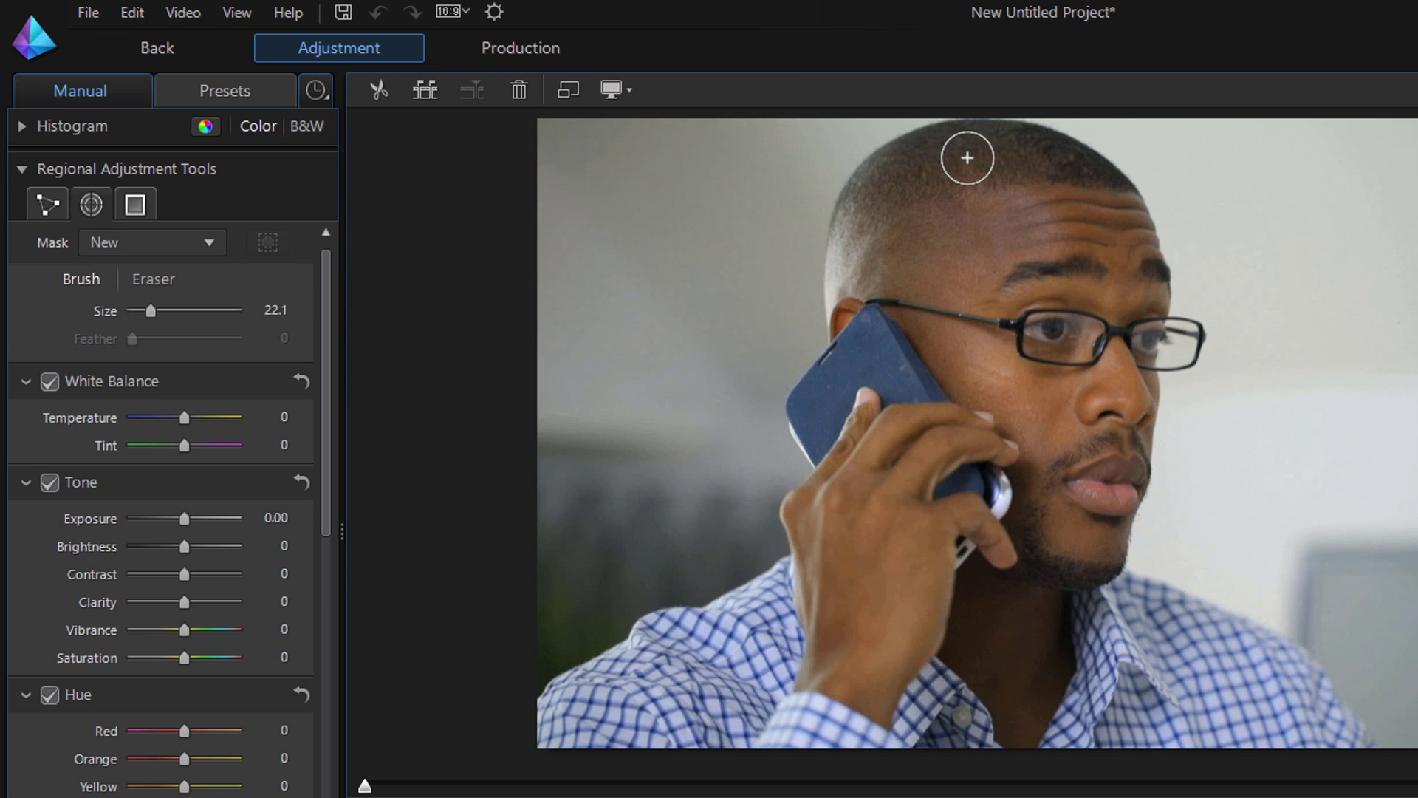
{"action": "mouse_move", "coordinate": [972, 152]}
{"action": "left_mouse_down"}
{"action": "mouse_move", "coordinate": [903, 179]}
{"action": "mouse_move", "coordinate": [1219, 667]}
{"action": "mouse_move", "coordinate": [833, 421]}
{"action": "left_mouse_up"}
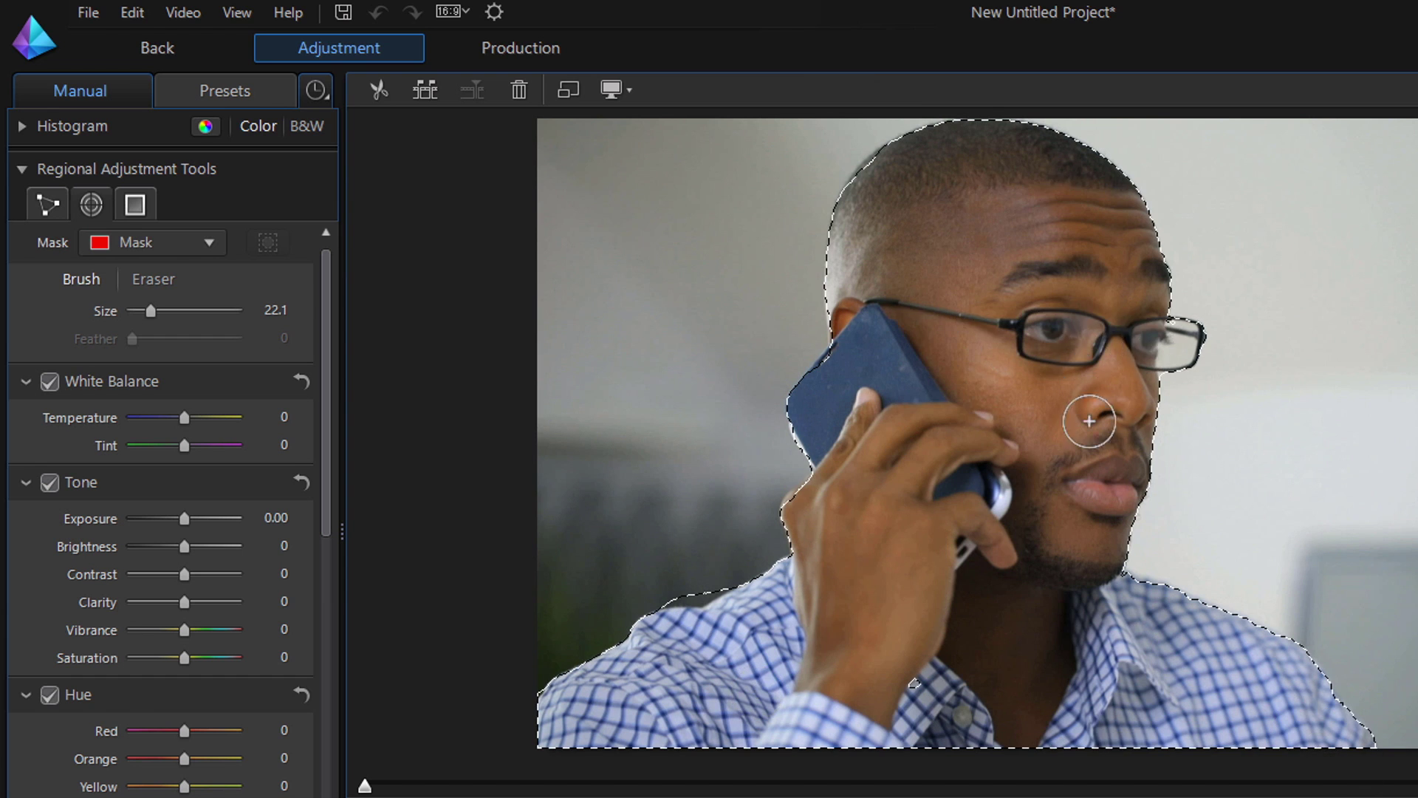
Finish masking the man, show the red overlay, and erase the stray patch at his shoulder.
{"action": "left_click_drag", "start_coordinate": [833, 423], "coordinate": [931, 631]}
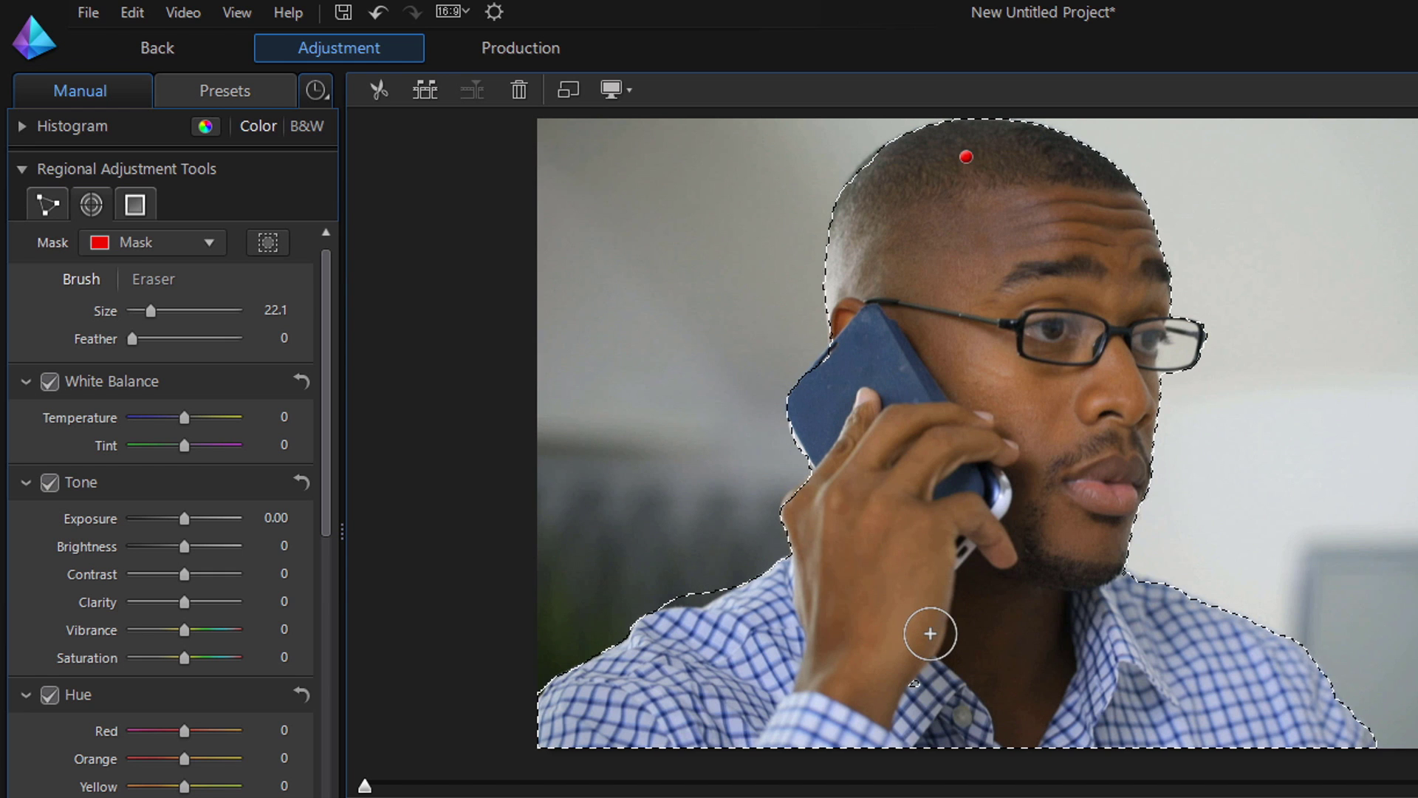
{"action": "key", "text": "o"}
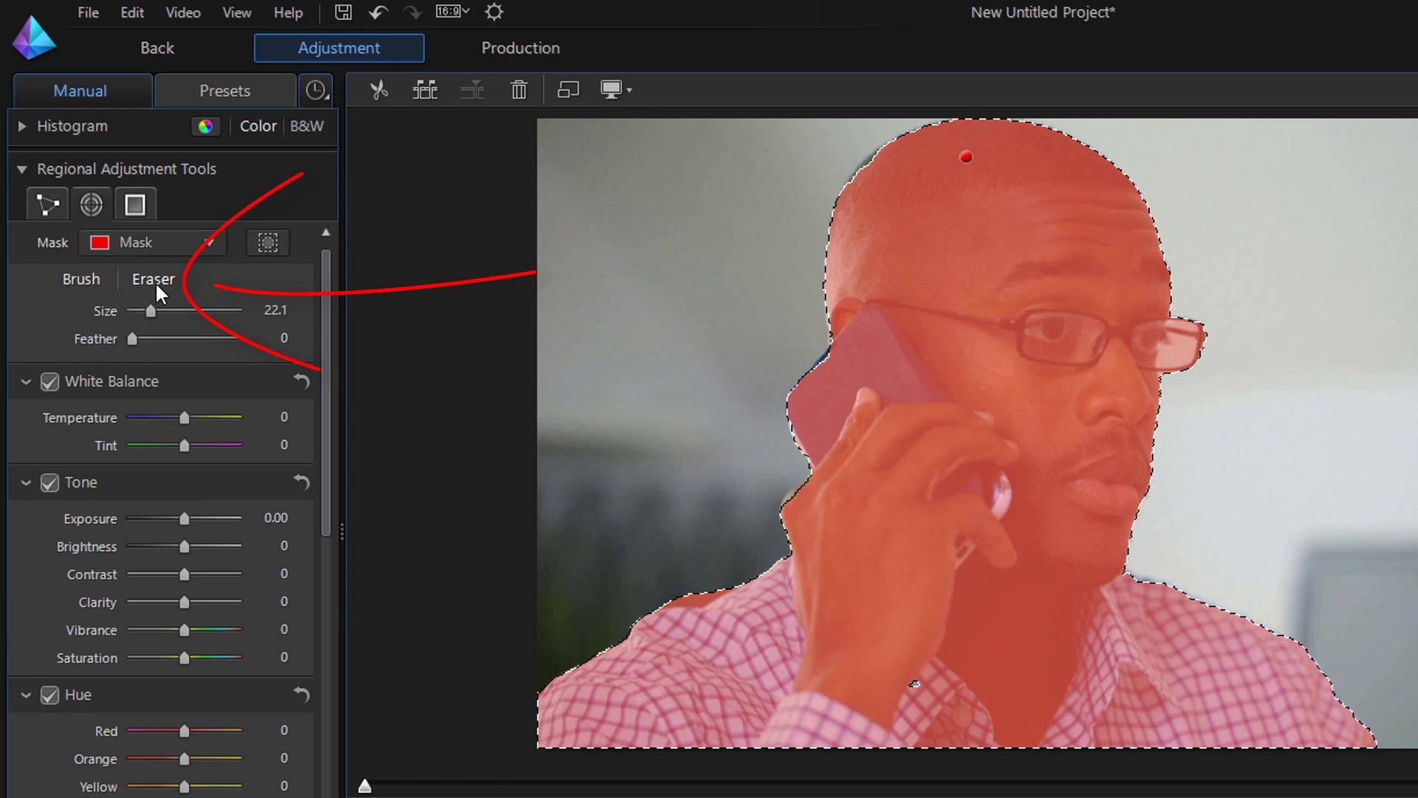
{"action": "left_click", "coordinate": [156, 291]}
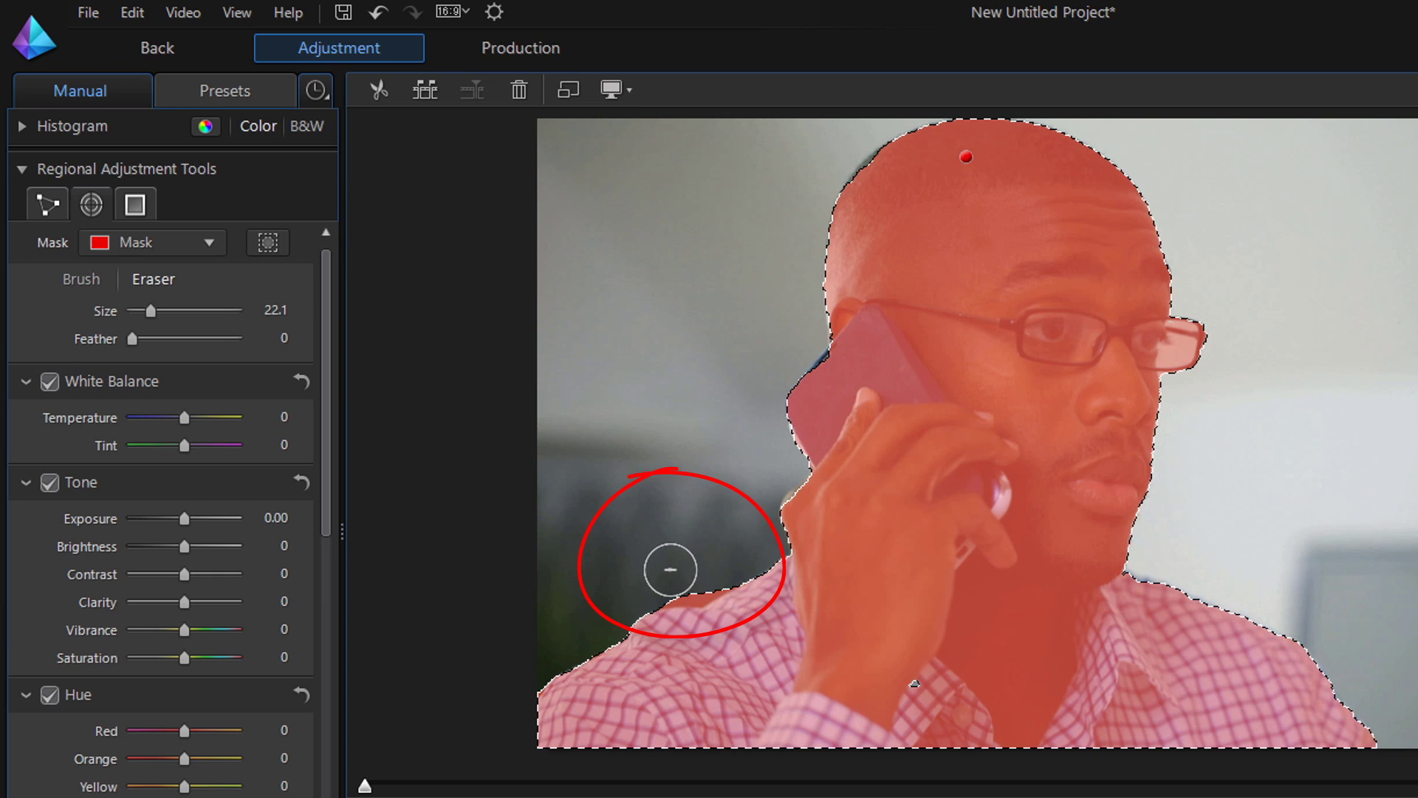
{"action": "left_click_drag", "start_coordinate": [690, 580], "coordinate": [703, 564]}
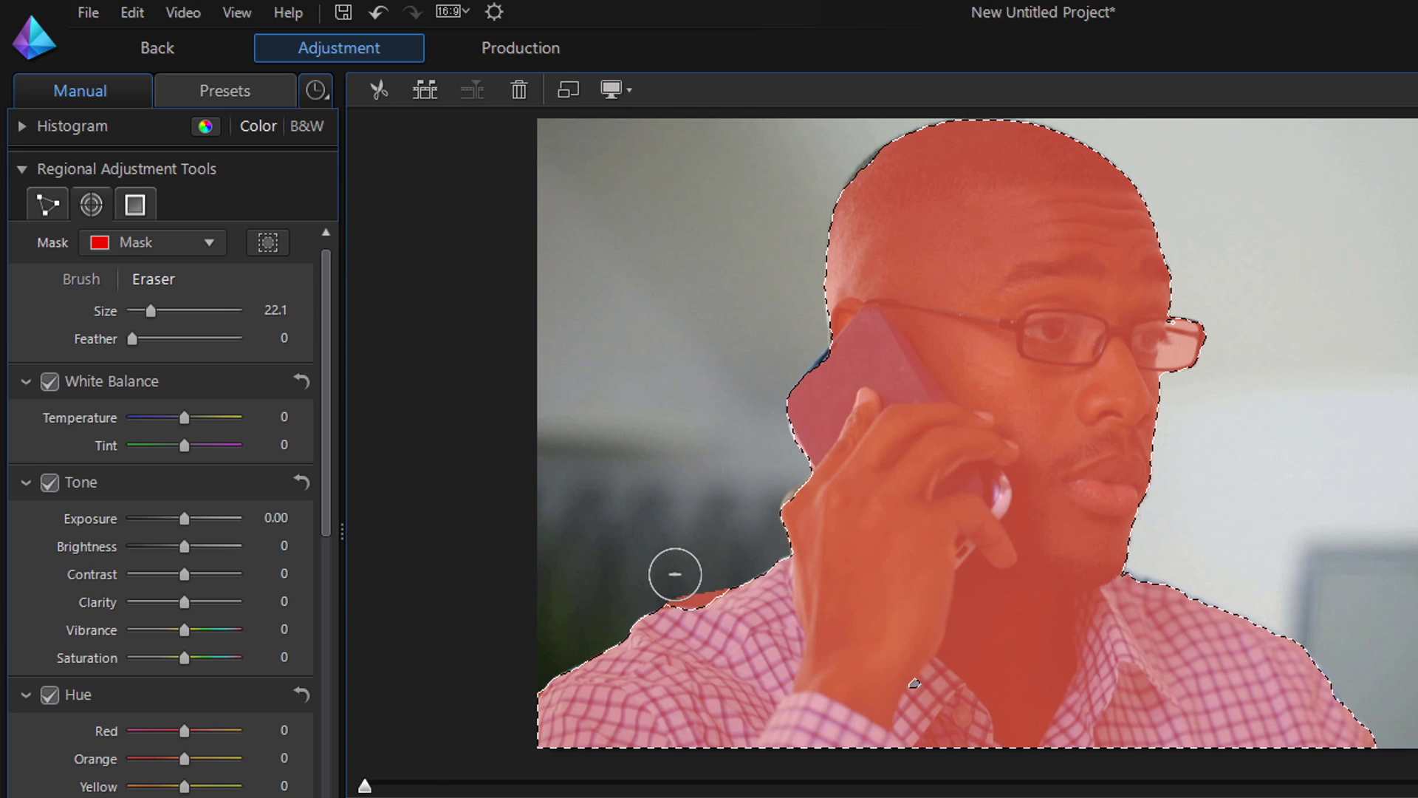
{"action": "left_click_drag", "start_coordinate": [665, 577], "coordinate": [698, 582]}
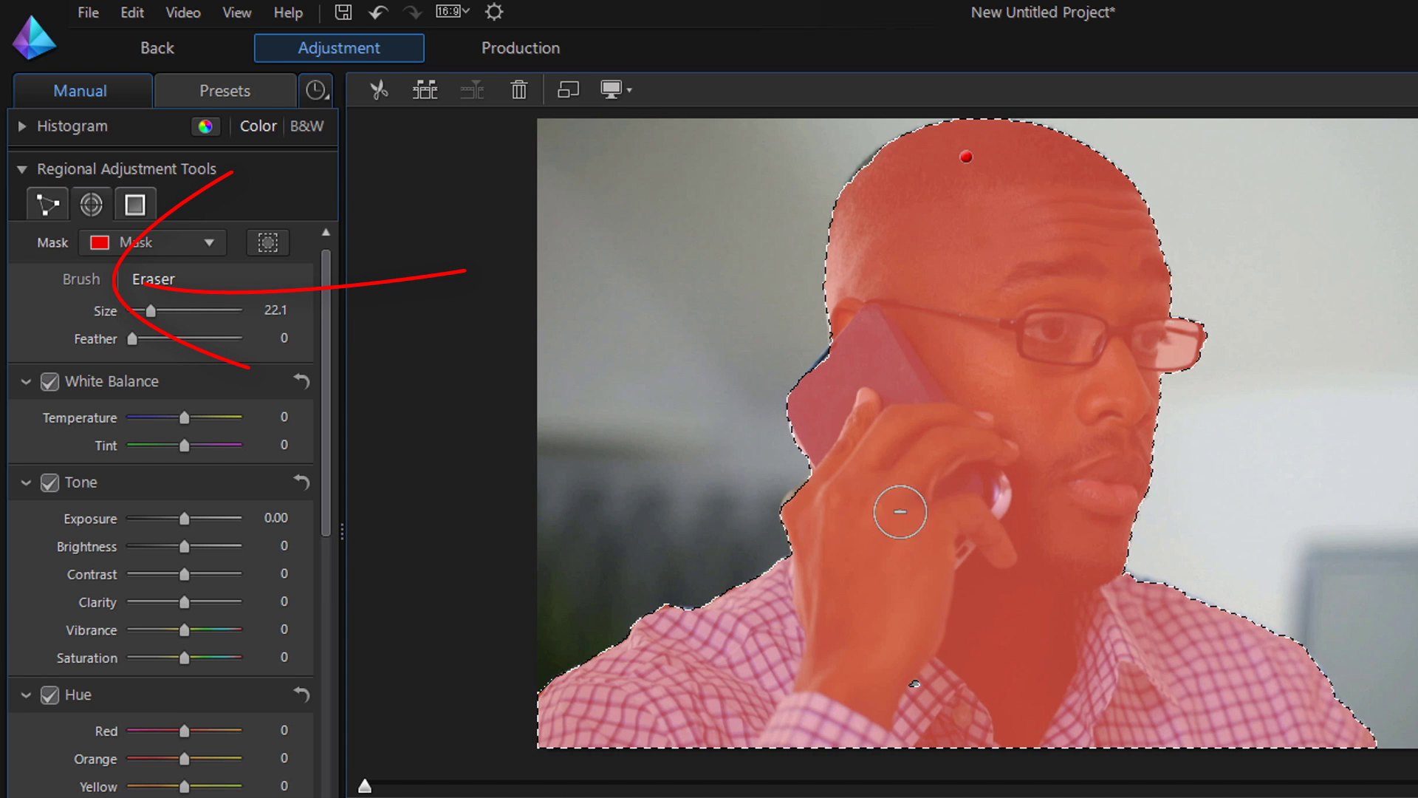
Brush the mask along the phone's upper-left edge and around the top of the head.
{"action": "left_click", "coordinate": [81, 280]}
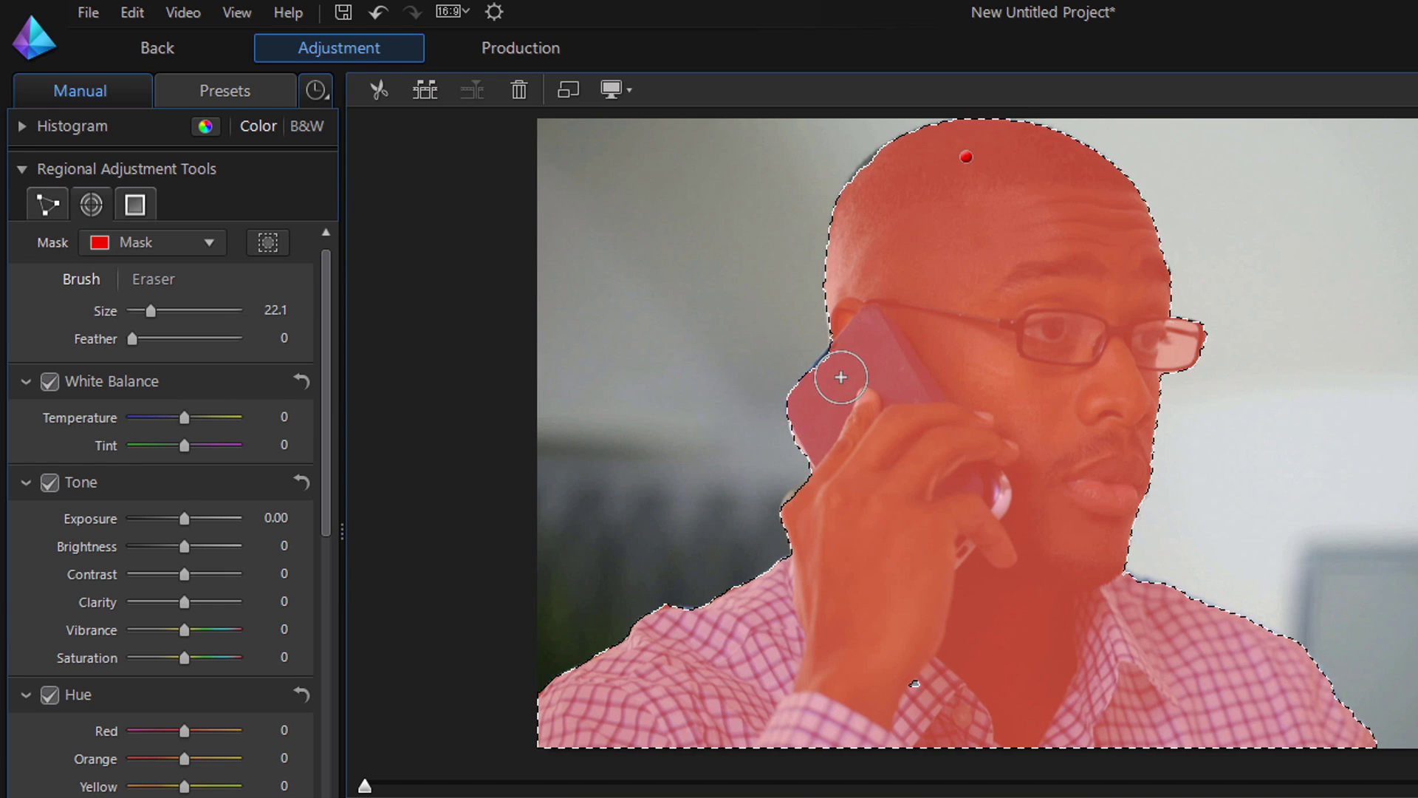
{"action": "left_click_drag", "start_coordinate": [827, 402], "coordinate": [847, 368]}
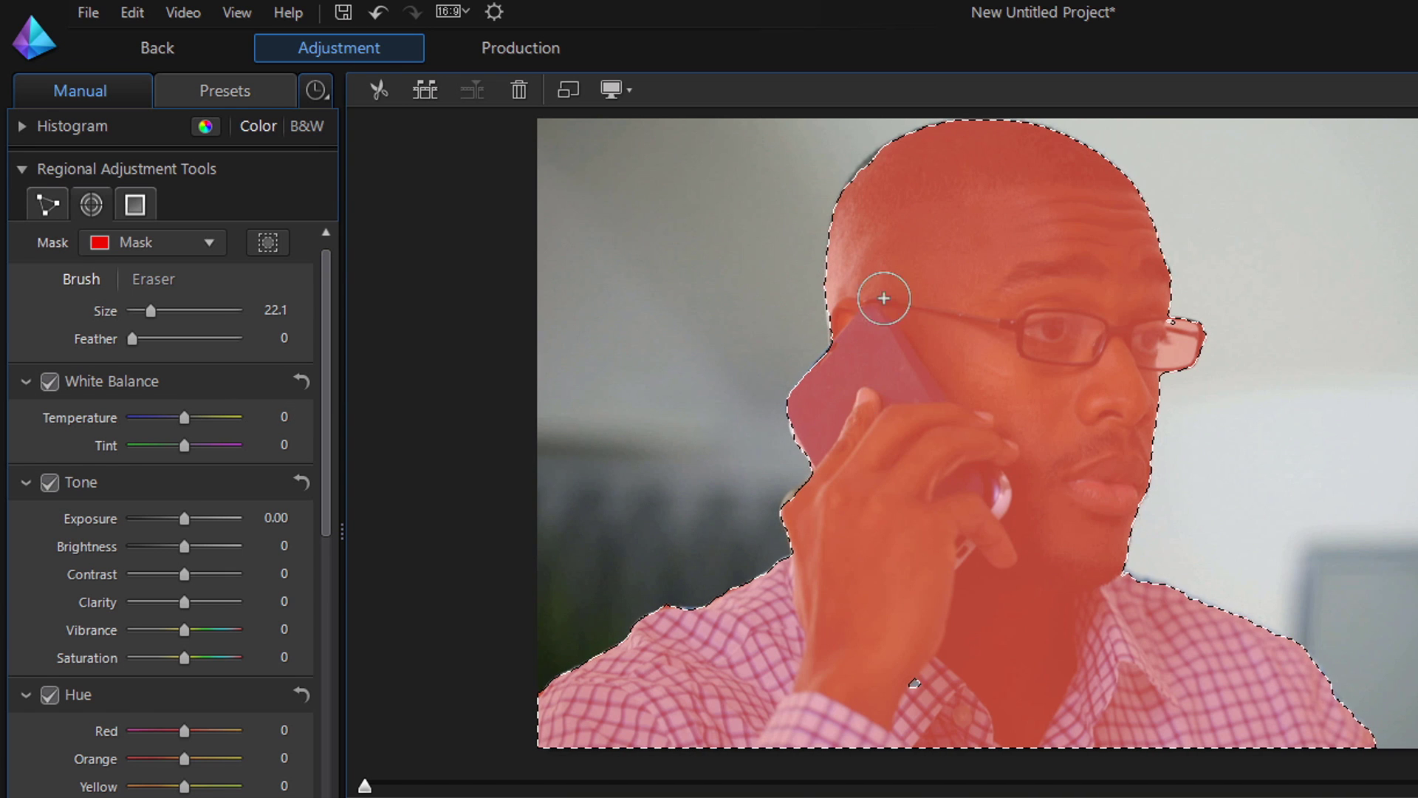
{"action": "left_click_drag", "start_coordinate": [883, 178], "coordinate": [872, 196]}
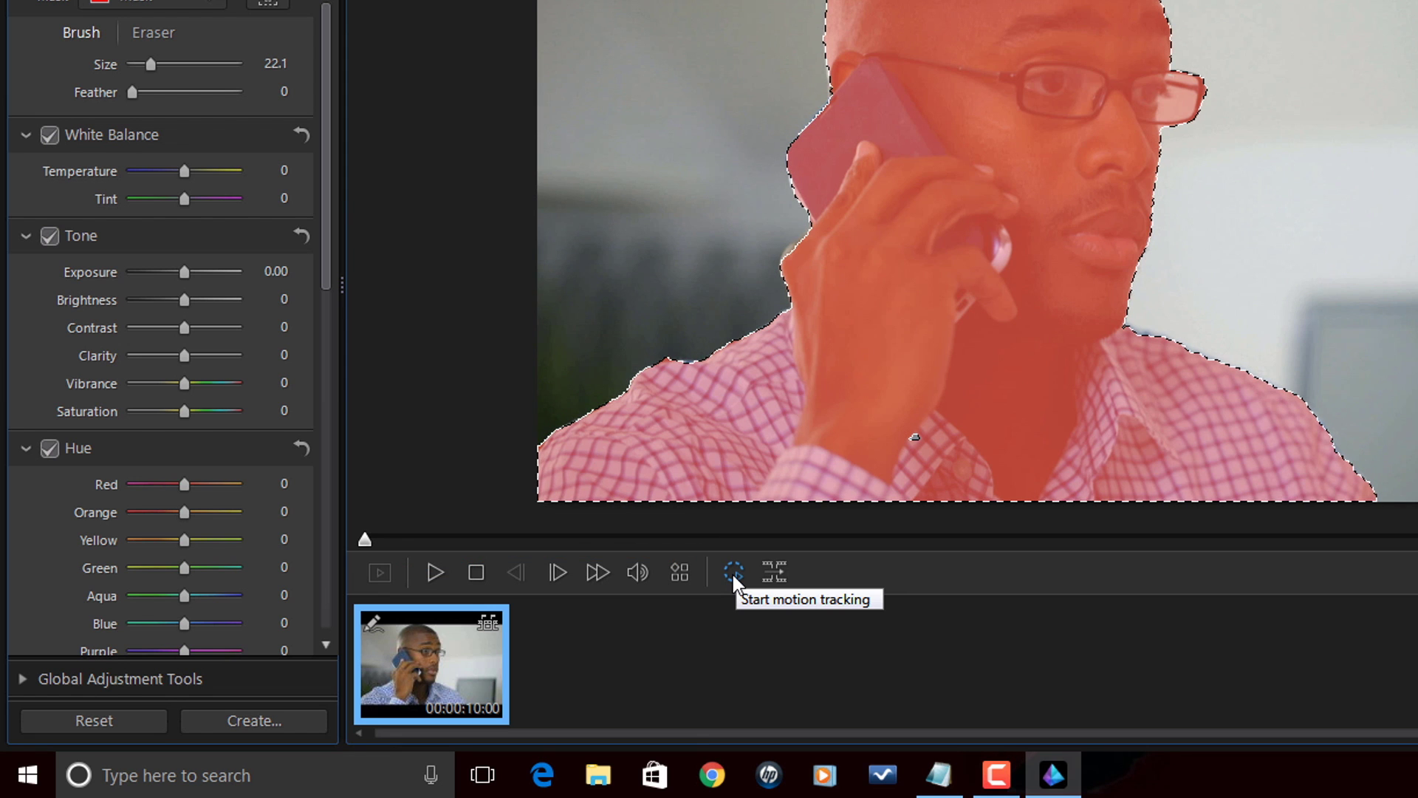
Track the mask briefly, pause, and brush in the gap beside the ear and phone.
{"action": "left_click", "coordinate": [733, 571]}
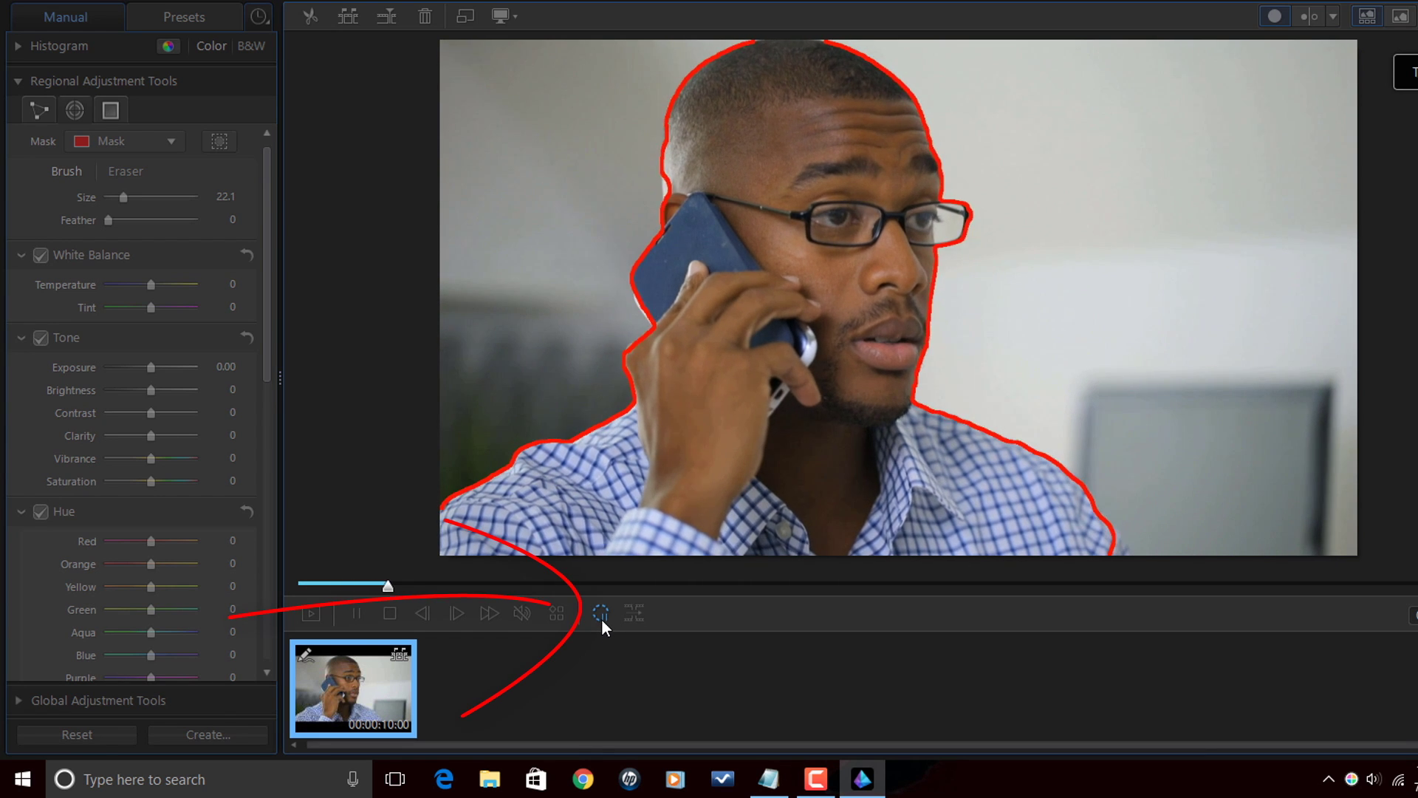
{"action": "left_click", "coordinate": [602, 618]}
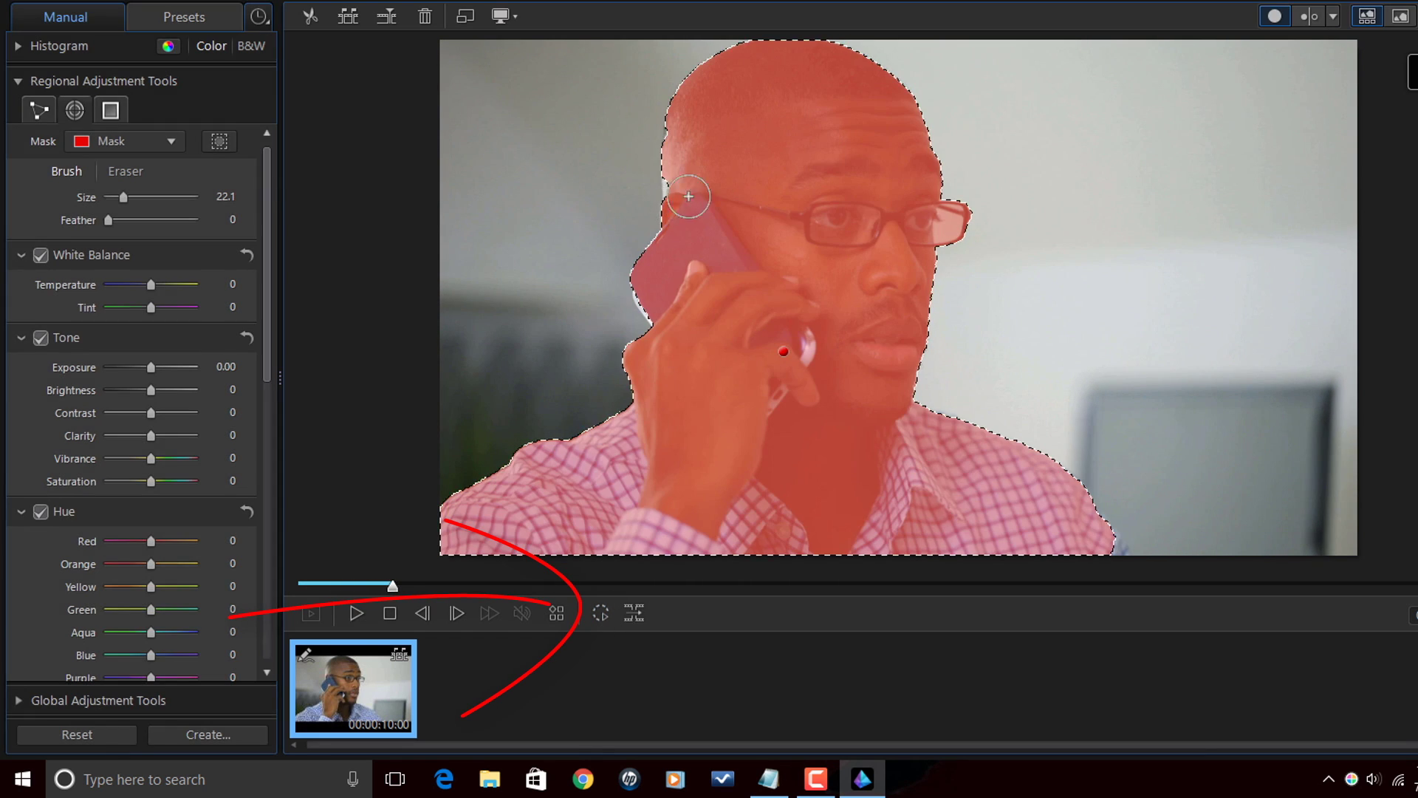
{"action": "left_click_drag", "start_coordinate": [682, 195], "coordinate": [676, 210]}
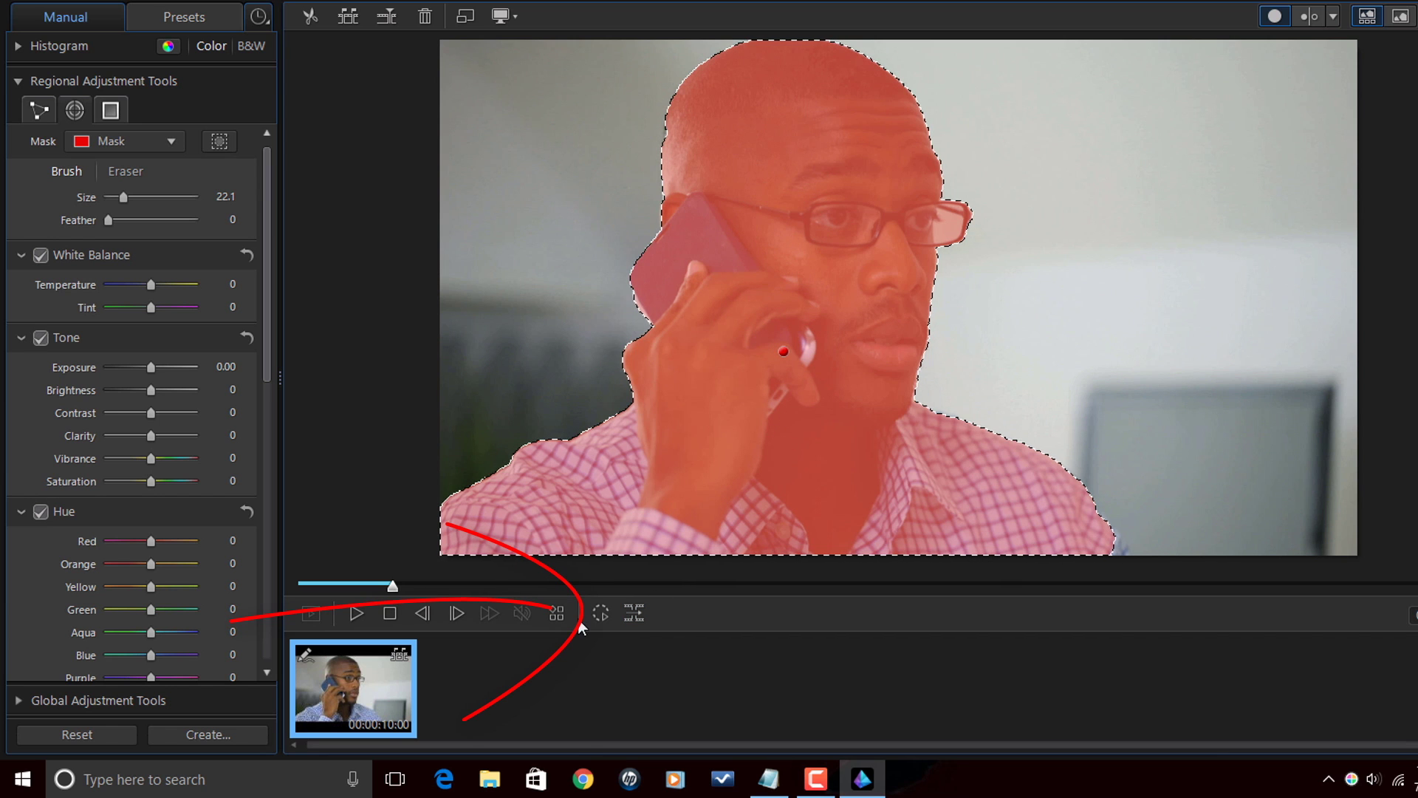
Resume motion tracking and let it run to the end of the clip.
{"action": "left_click", "coordinate": [602, 613]}
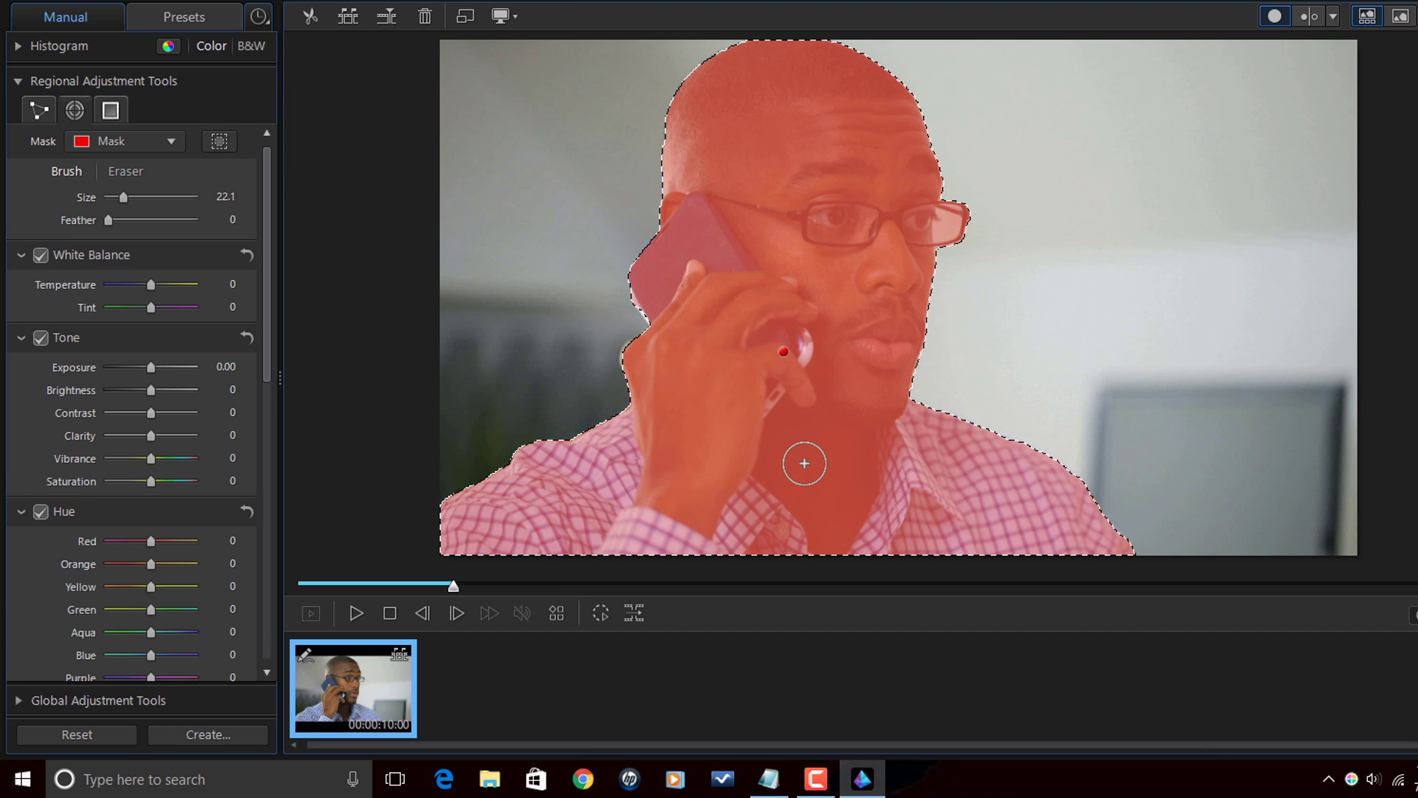
{"action": "left_click", "coordinate": [601, 614]}
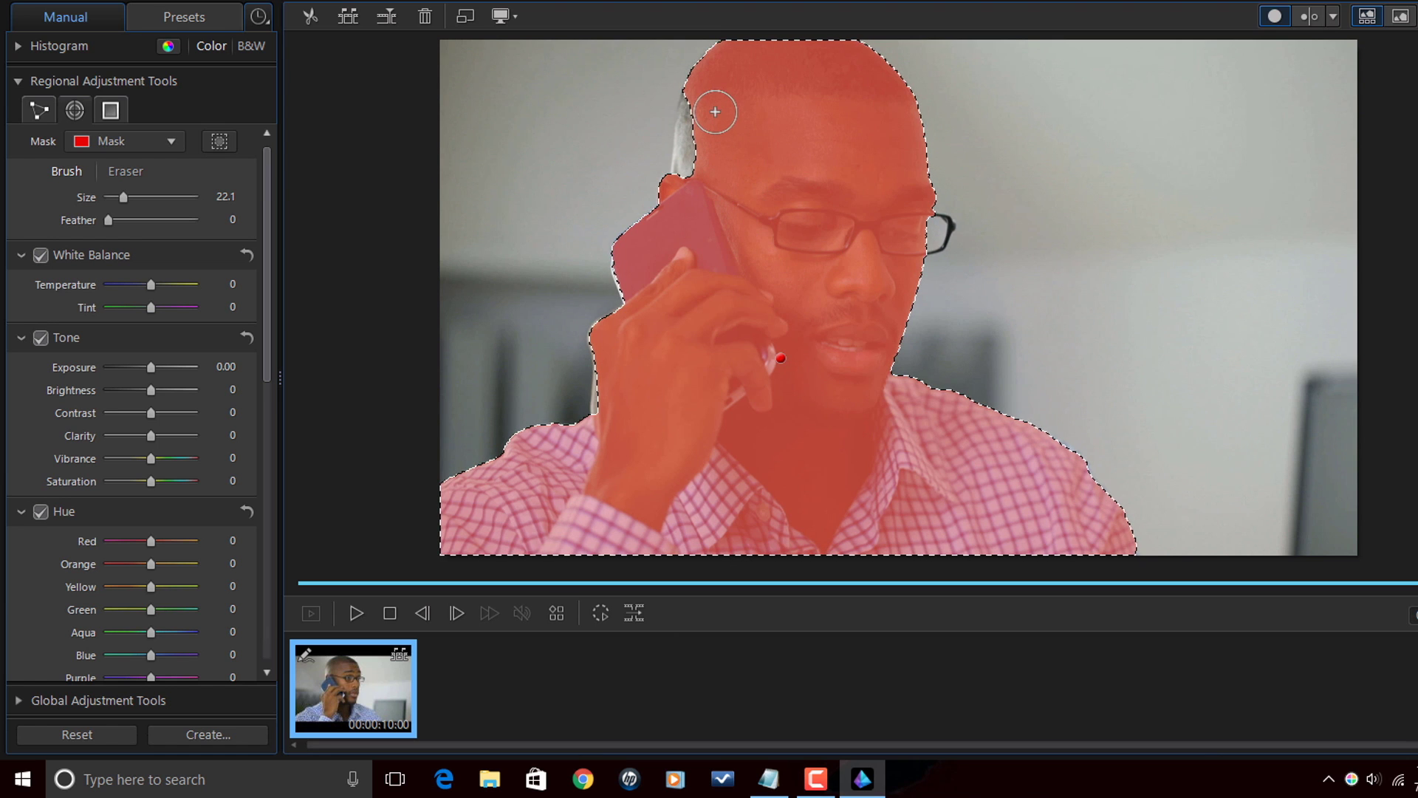
Brush the mask over the uncovered ear strip and hairline, then track it through the clip.
{"action": "left_click", "coordinate": [688, 173]}
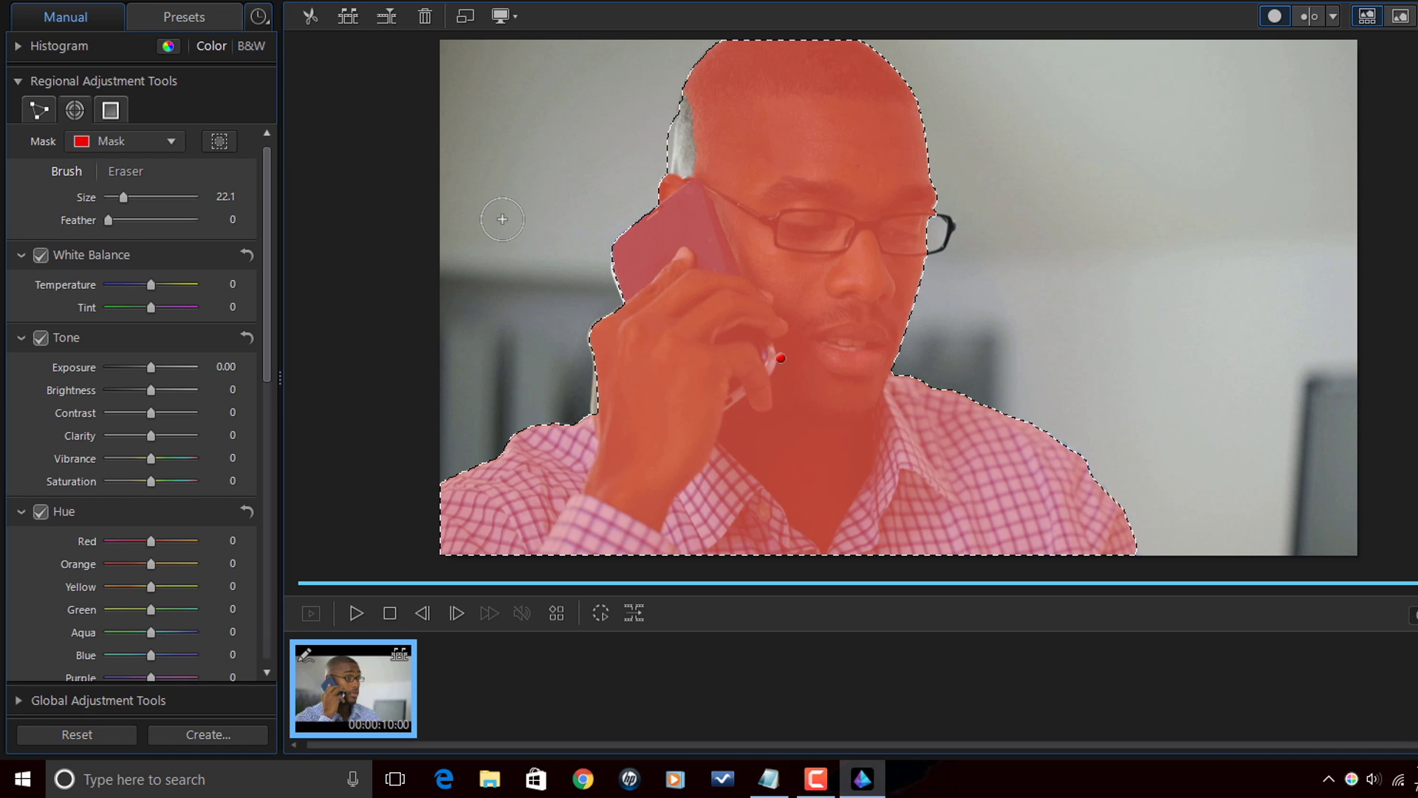
{"action": "left_click", "coordinate": [125, 177]}
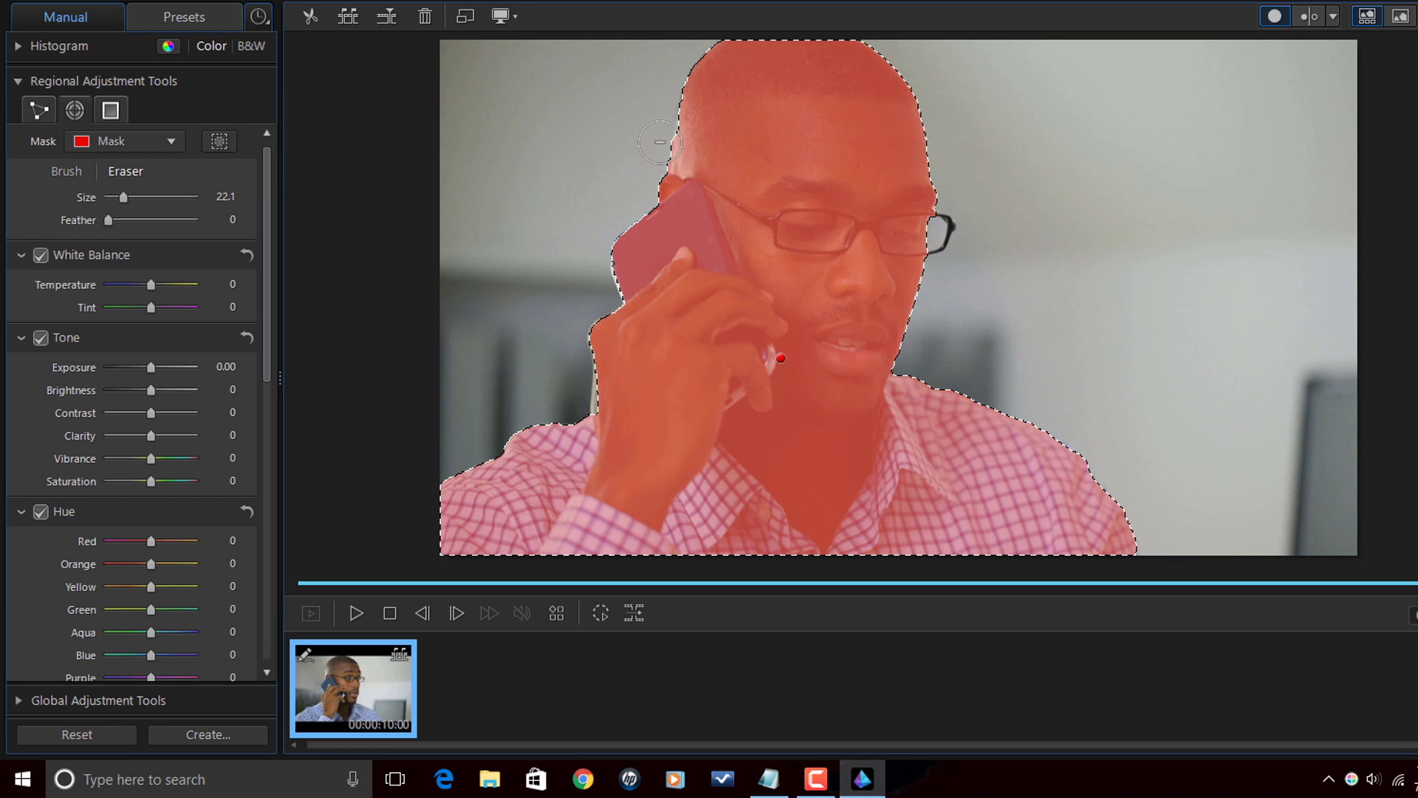
{"action": "left_click", "coordinate": [67, 171]}
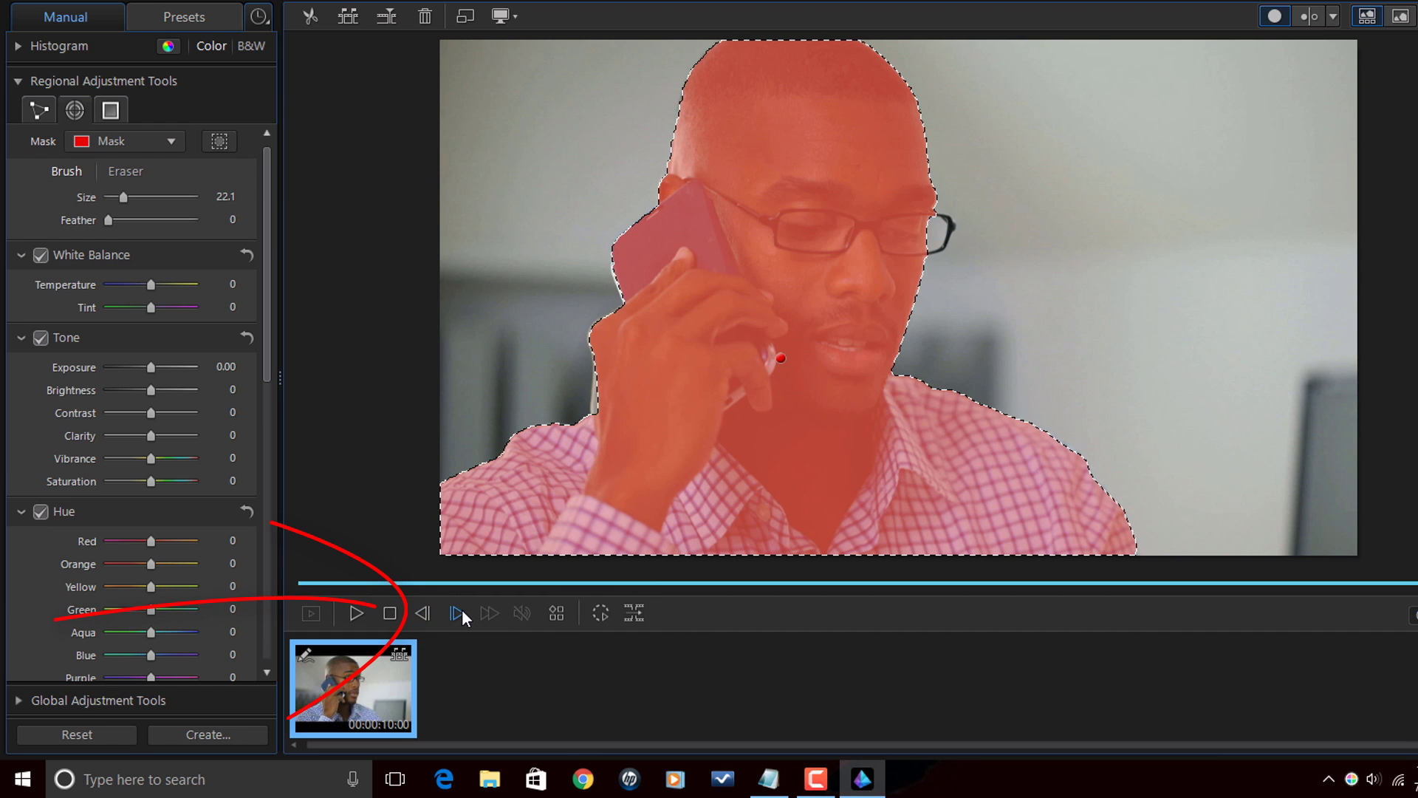
{"action": "left_click", "coordinate": [421, 615]}
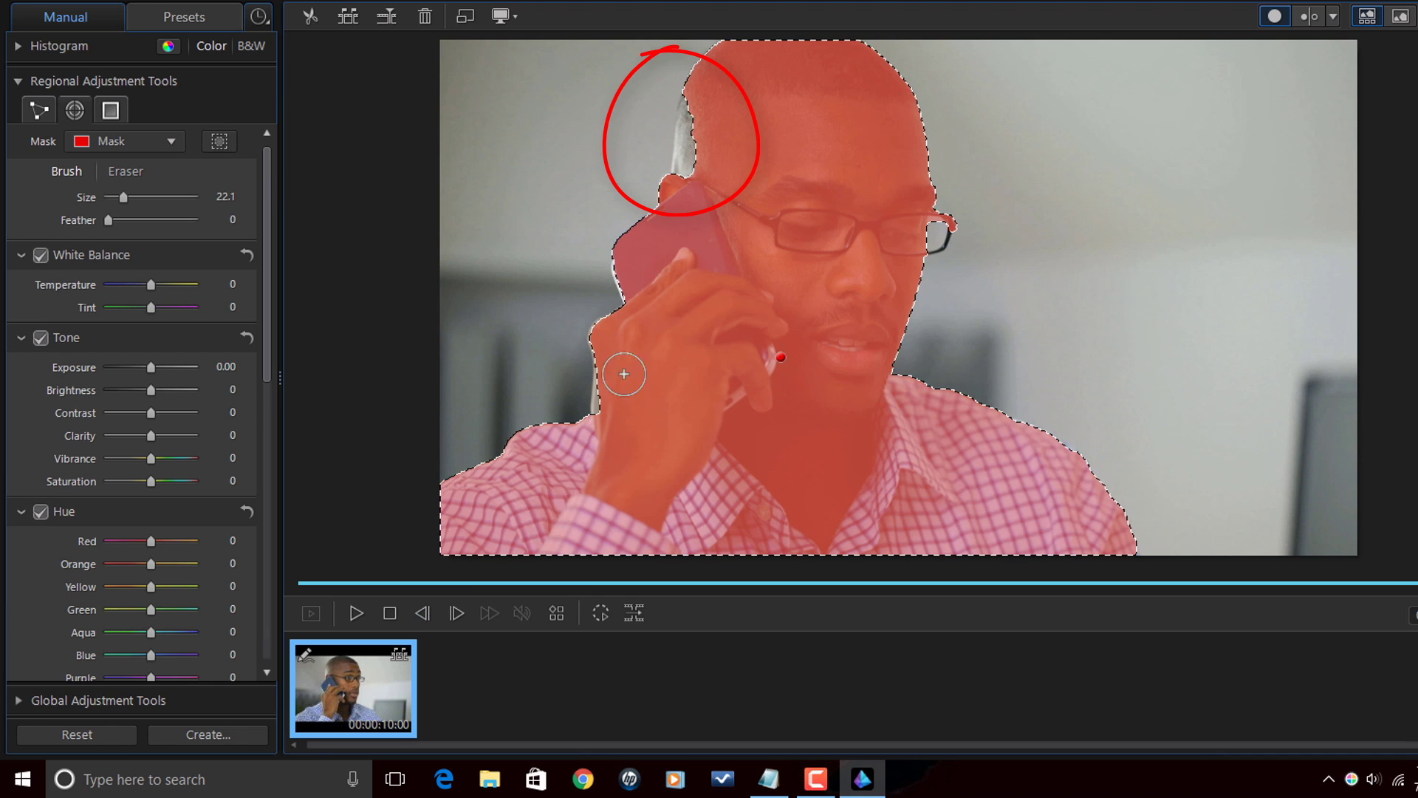
{"action": "left_click_drag", "start_coordinate": [703, 126], "coordinate": [703, 142]}
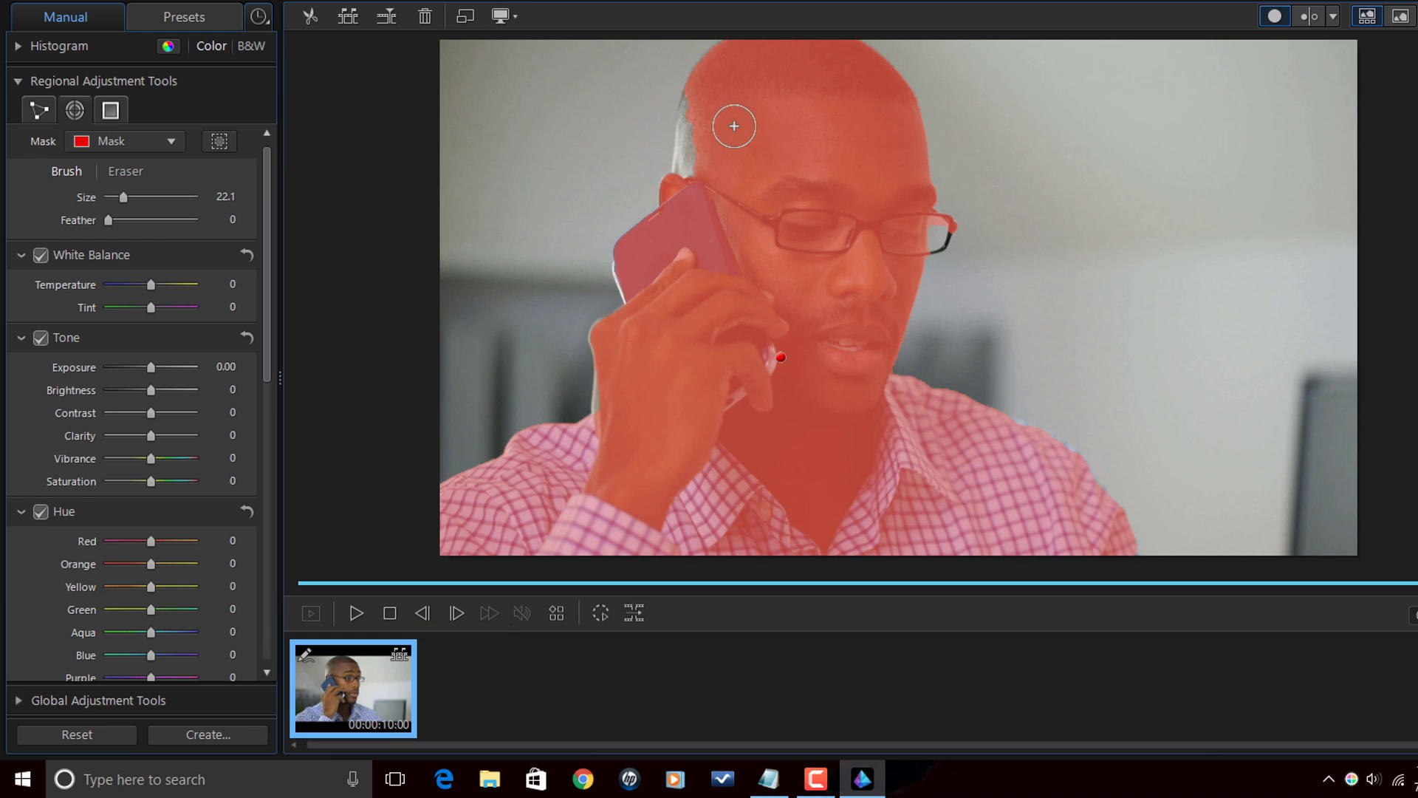
{"action": "left_click_drag", "start_coordinate": [708, 110], "coordinate": [711, 128]}
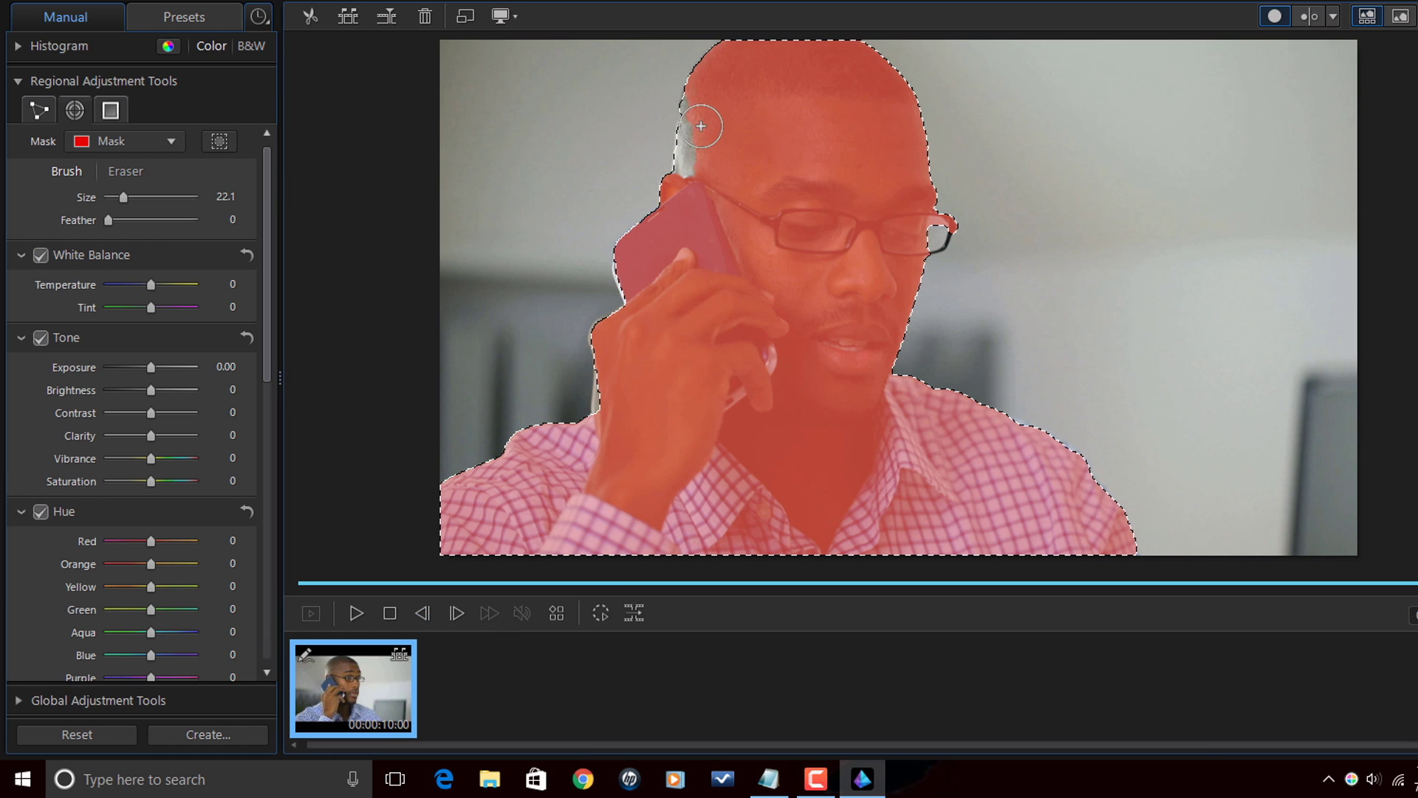
{"action": "left_click_drag", "start_coordinate": [702, 125], "coordinate": [703, 169]}
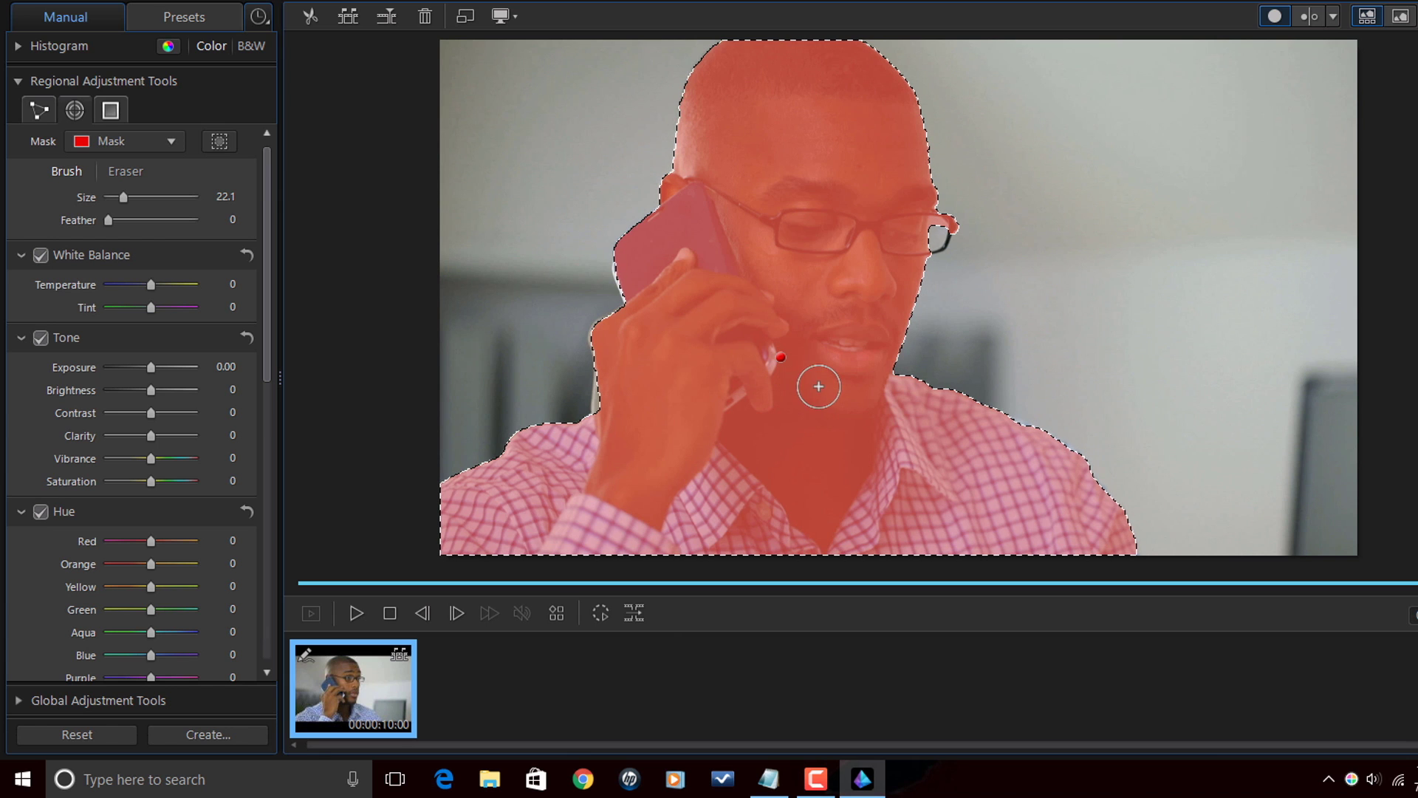
{"action": "left_click", "coordinate": [421, 612]}
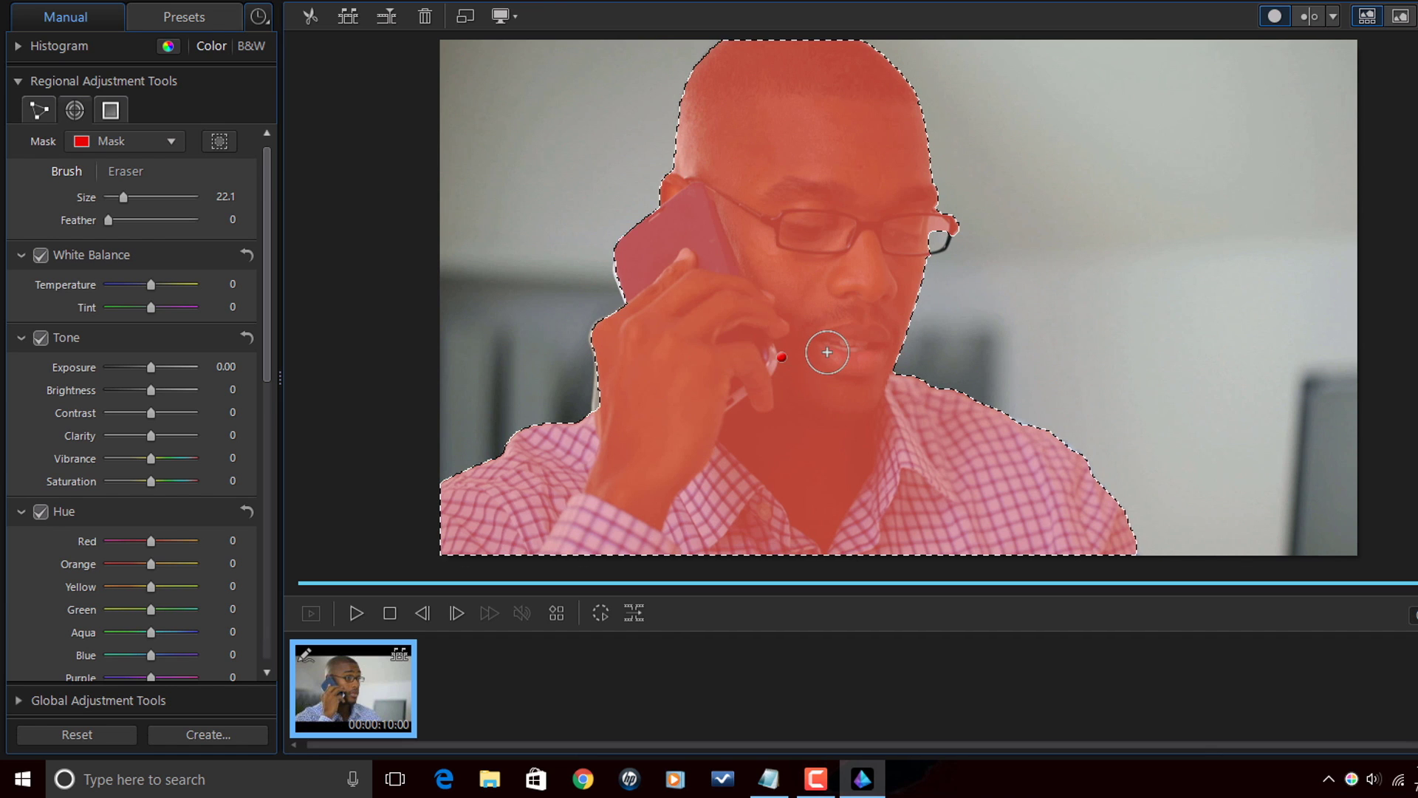
{"action": "left_click", "coordinate": [460, 617]}
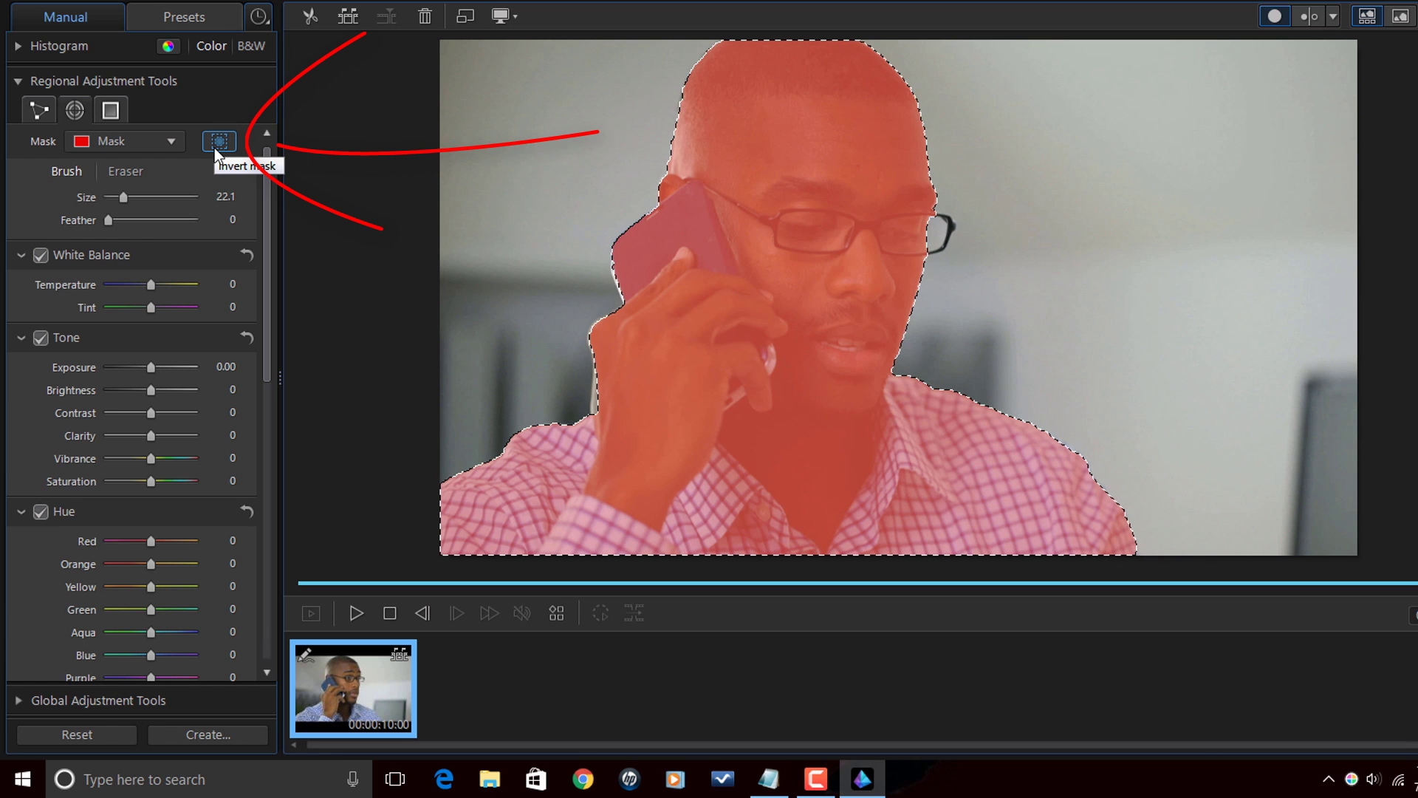
Use the Invert mask button to move the mask from the man onto the background.
{"action": "left_click", "coordinate": [214, 146]}
{"action": "left_click", "coordinate": [213, 144]}
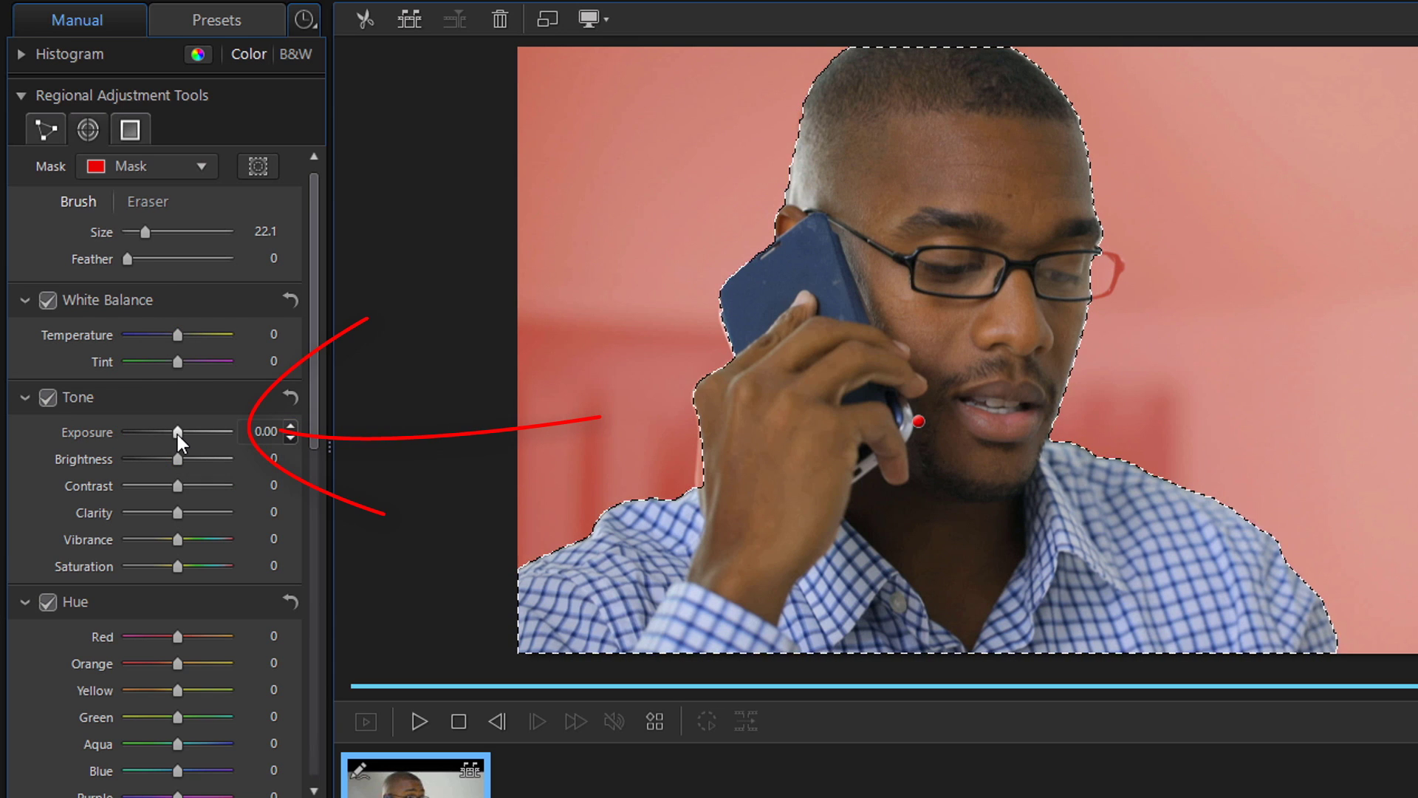
Set background exposure to -4.00, brightness to -100 and contrast to 100.
{"action": "left_click_drag", "start_coordinate": [178, 432], "coordinate": [103, 438]}
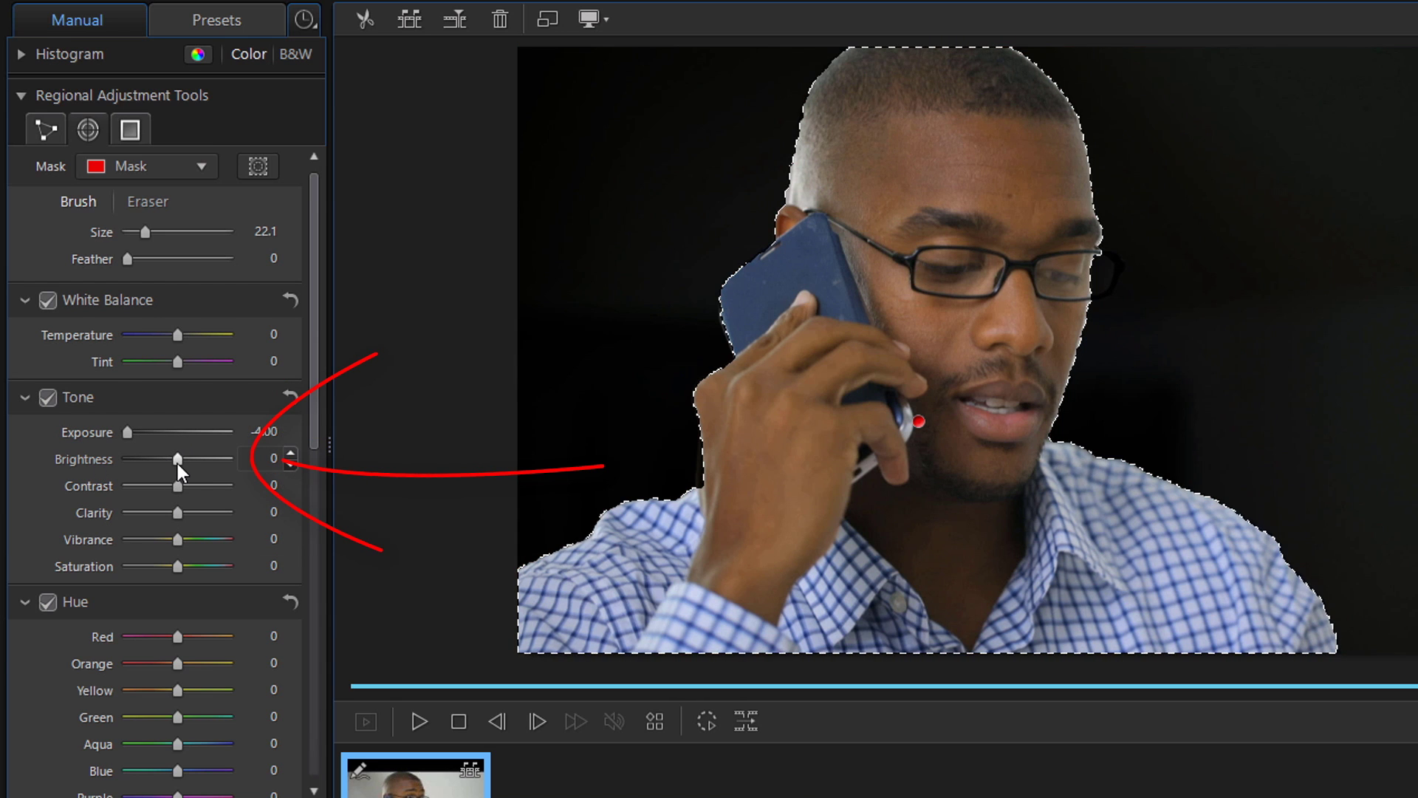
{"action": "left_click_drag", "start_coordinate": [177, 458], "coordinate": [98, 464]}
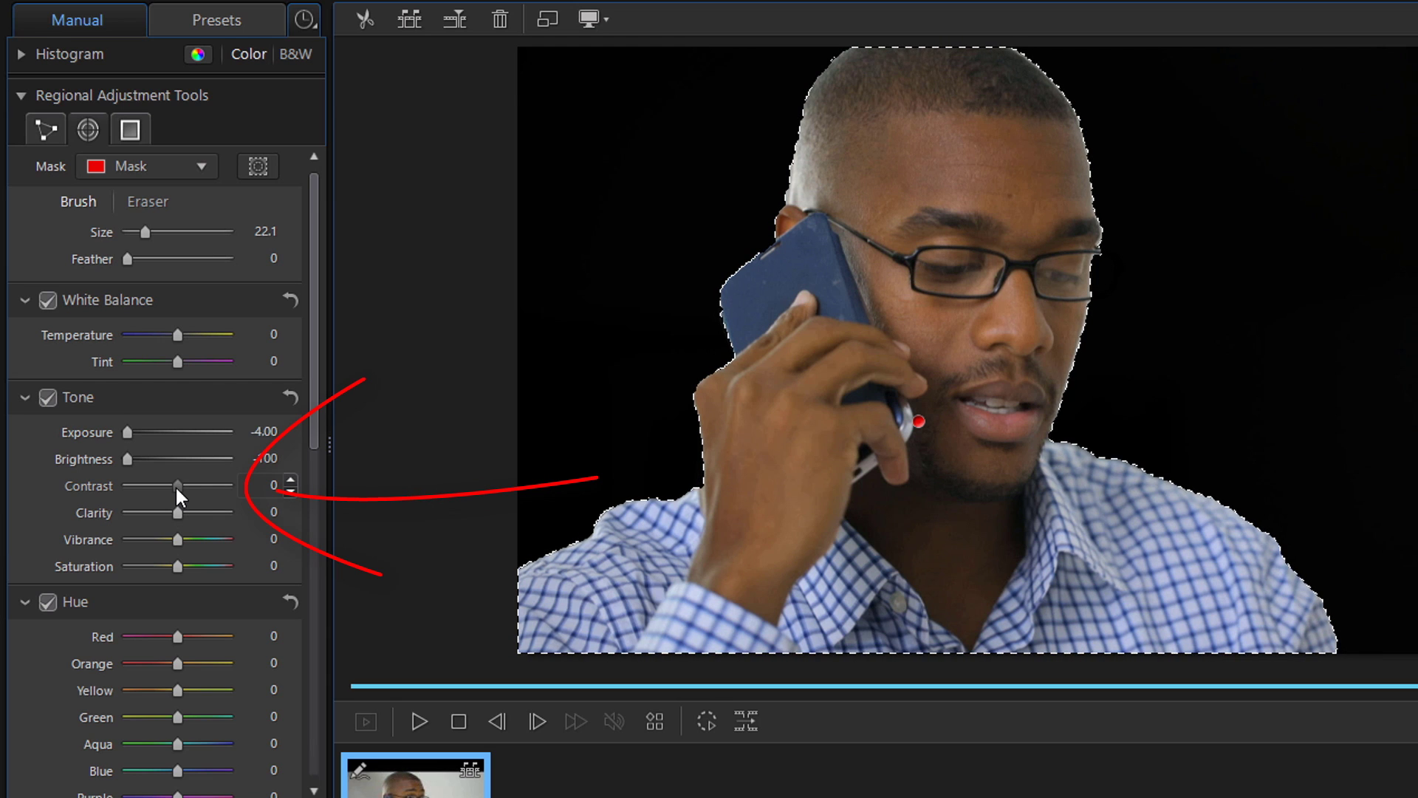
{"action": "left_click_drag", "start_coordinate": [177, 487], "coordinate": [264, 513]}
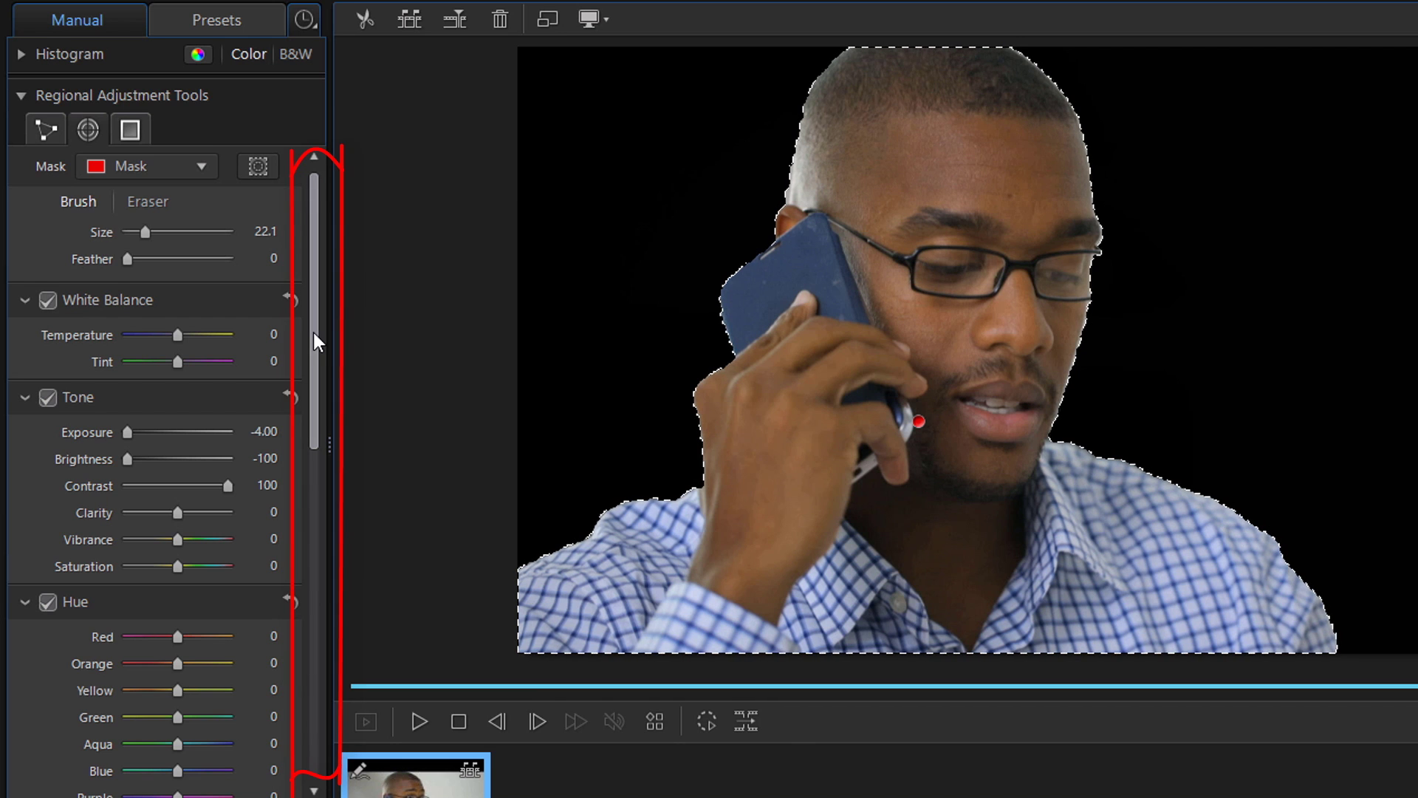
{"action": "left_click_drag", "start_coordinate": [314, 332], "coordinate": [325, 739]}
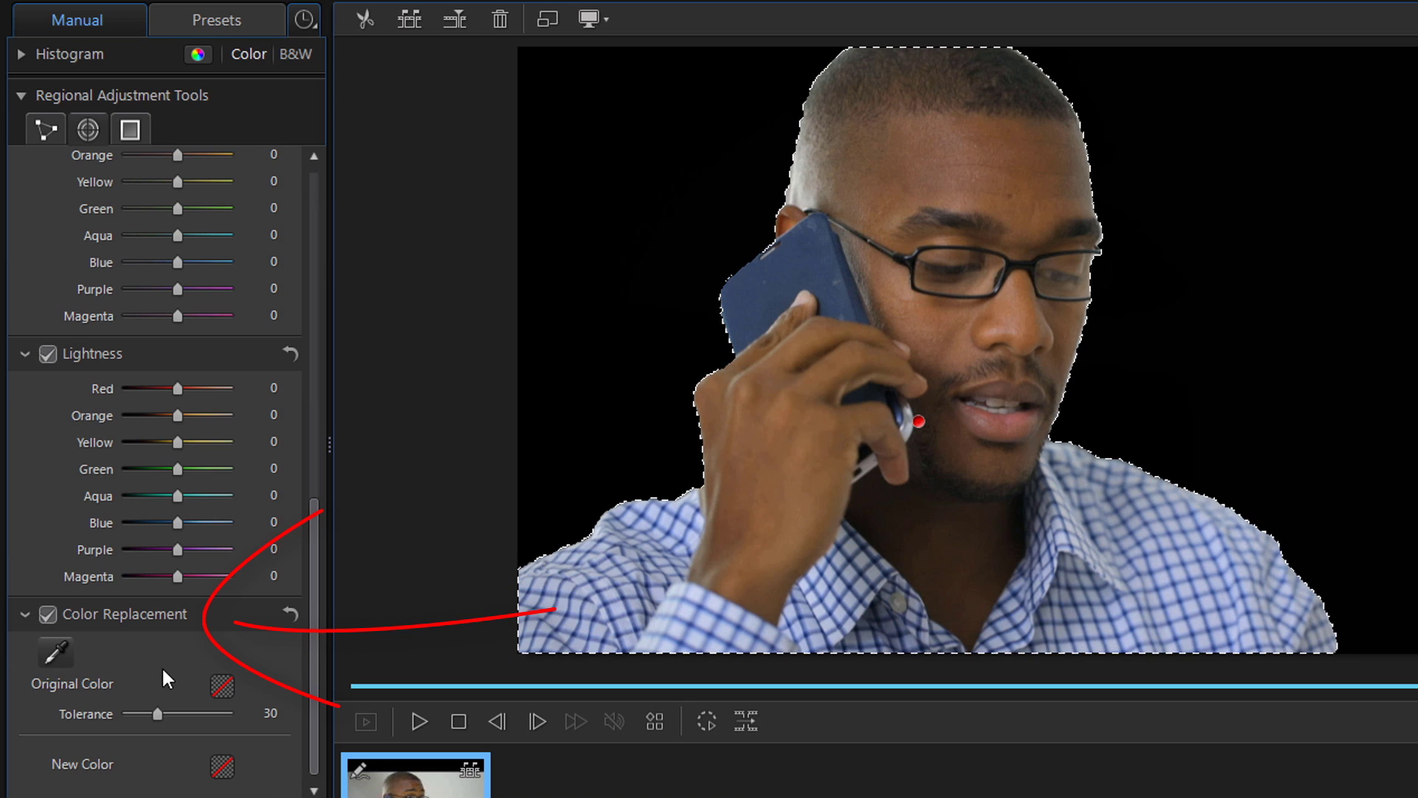
Sample the dark background in the preview as the original colour to replace.
{"action": "left_click", "coordinate": [60, 655]}
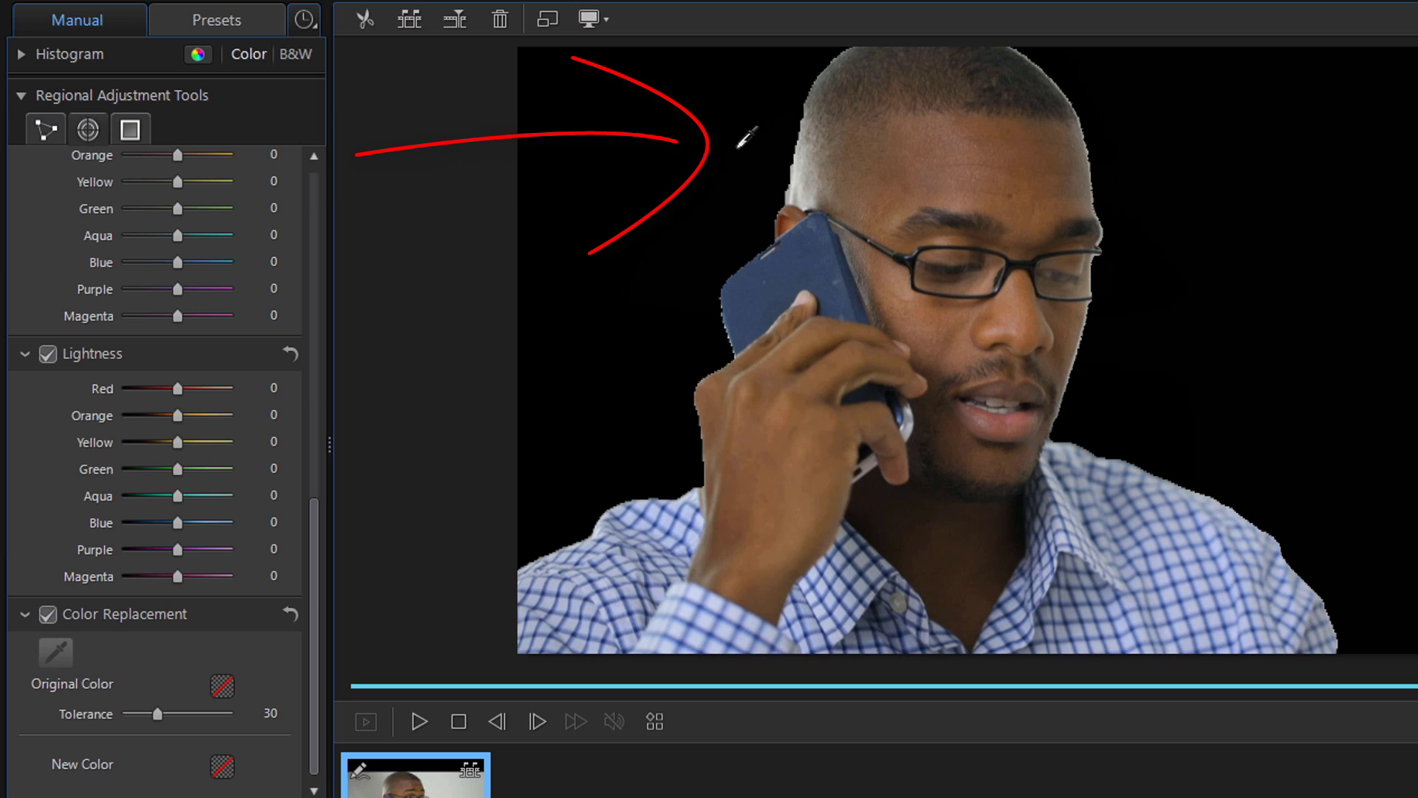
{"action": "left_click", "coordinate": [746, 135]}
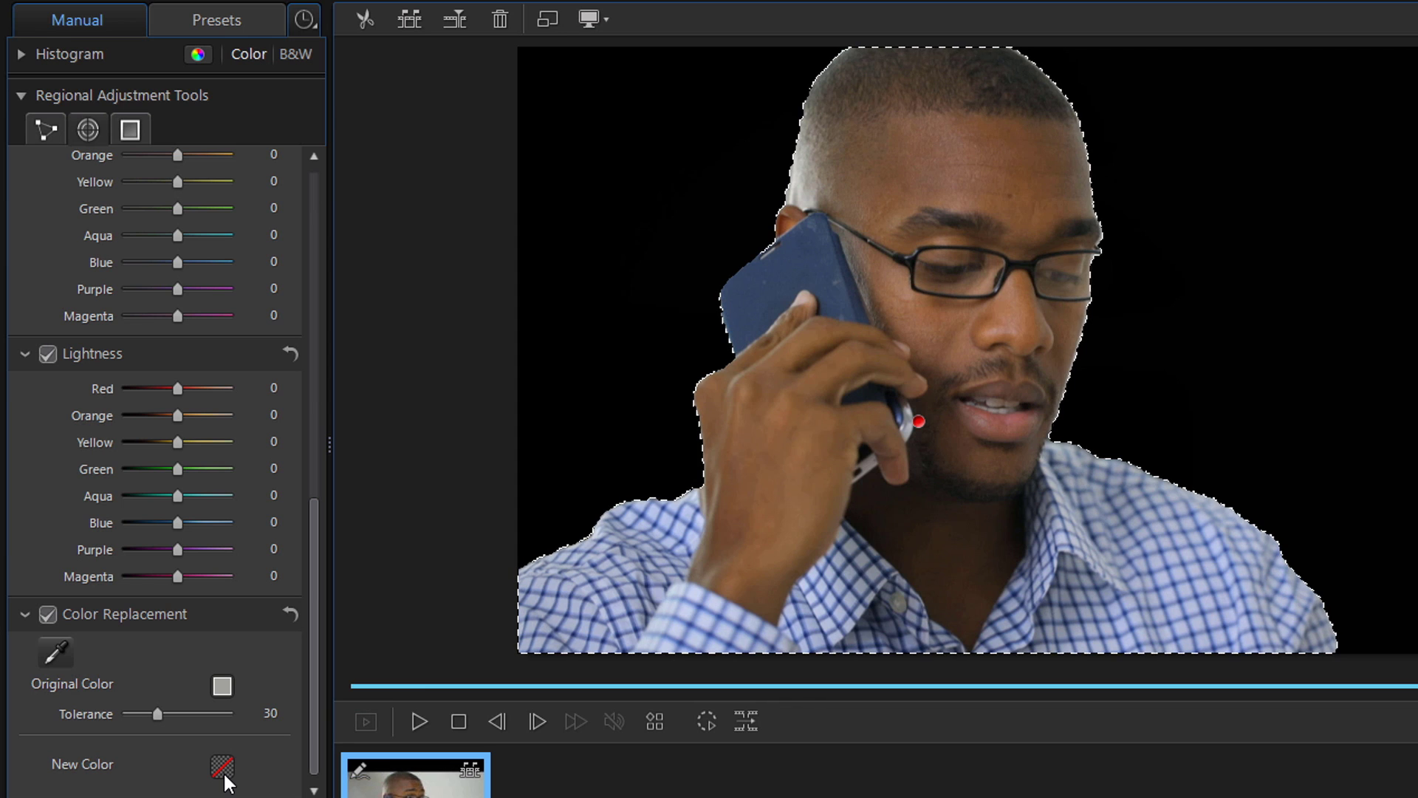
Set the replacement colour to pure green and raise Tolerance to 100.
{"action": "left_click", "coordinate": [225, 774]}
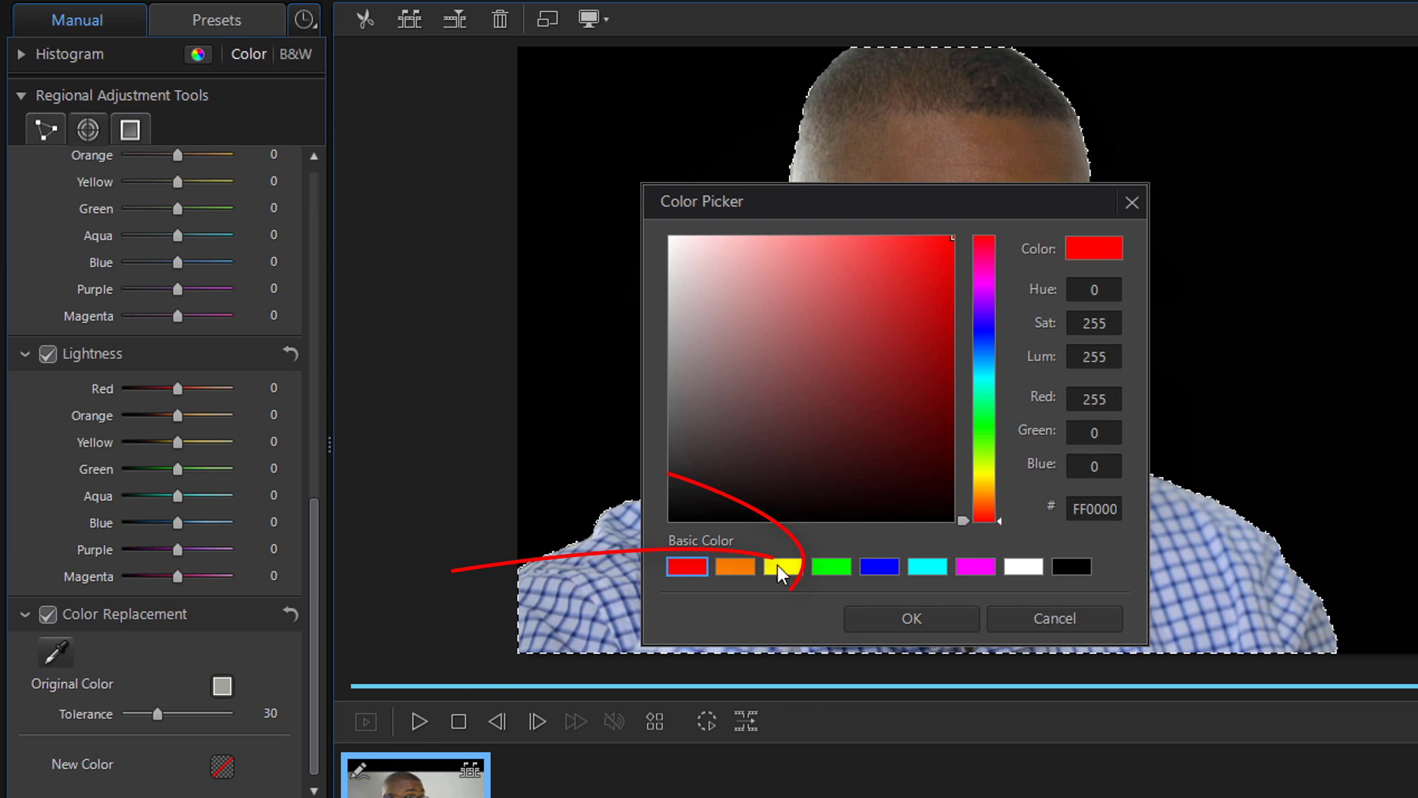
{"action": "left_click", "coordinate": [826, 564]}
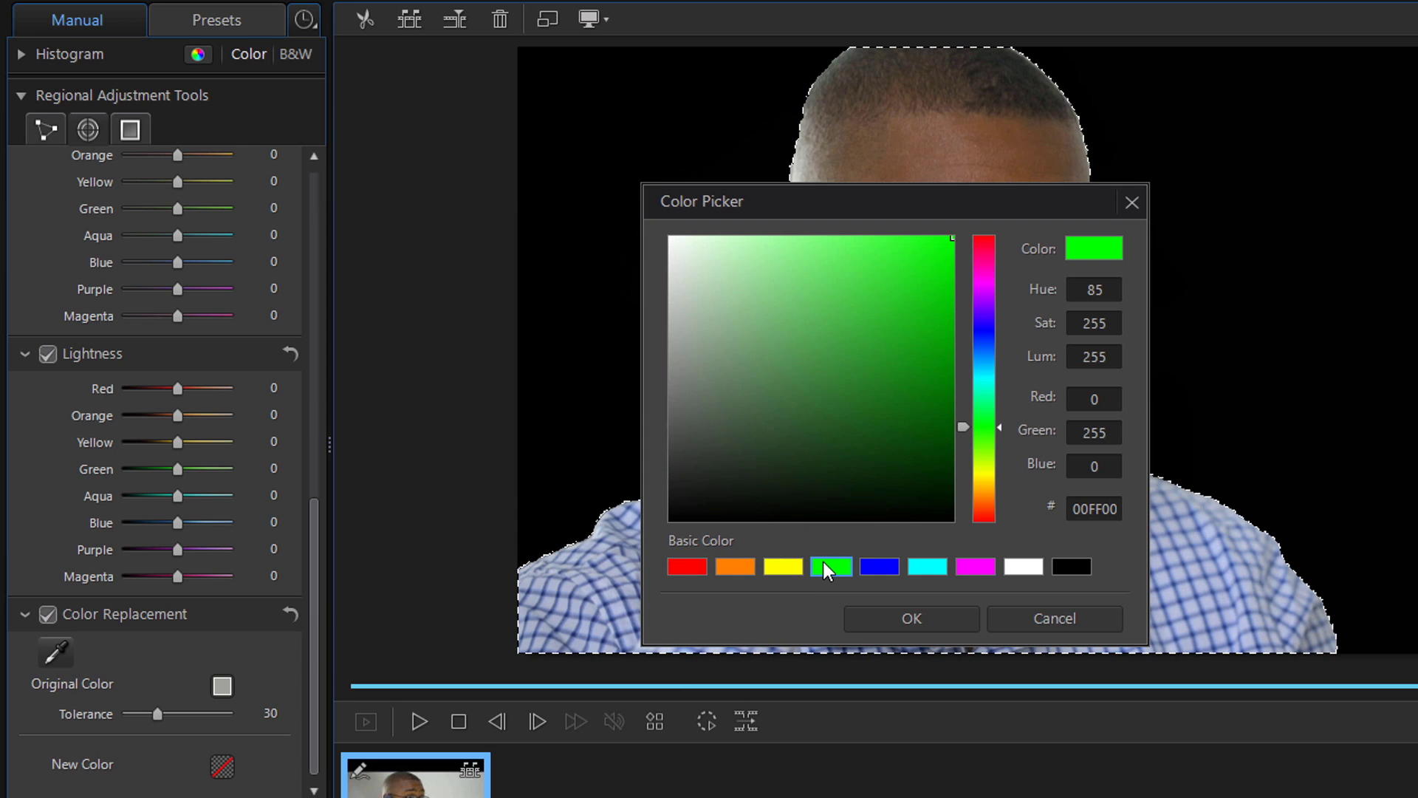
{"action": "left_click", "coordinate": [917, 617]}
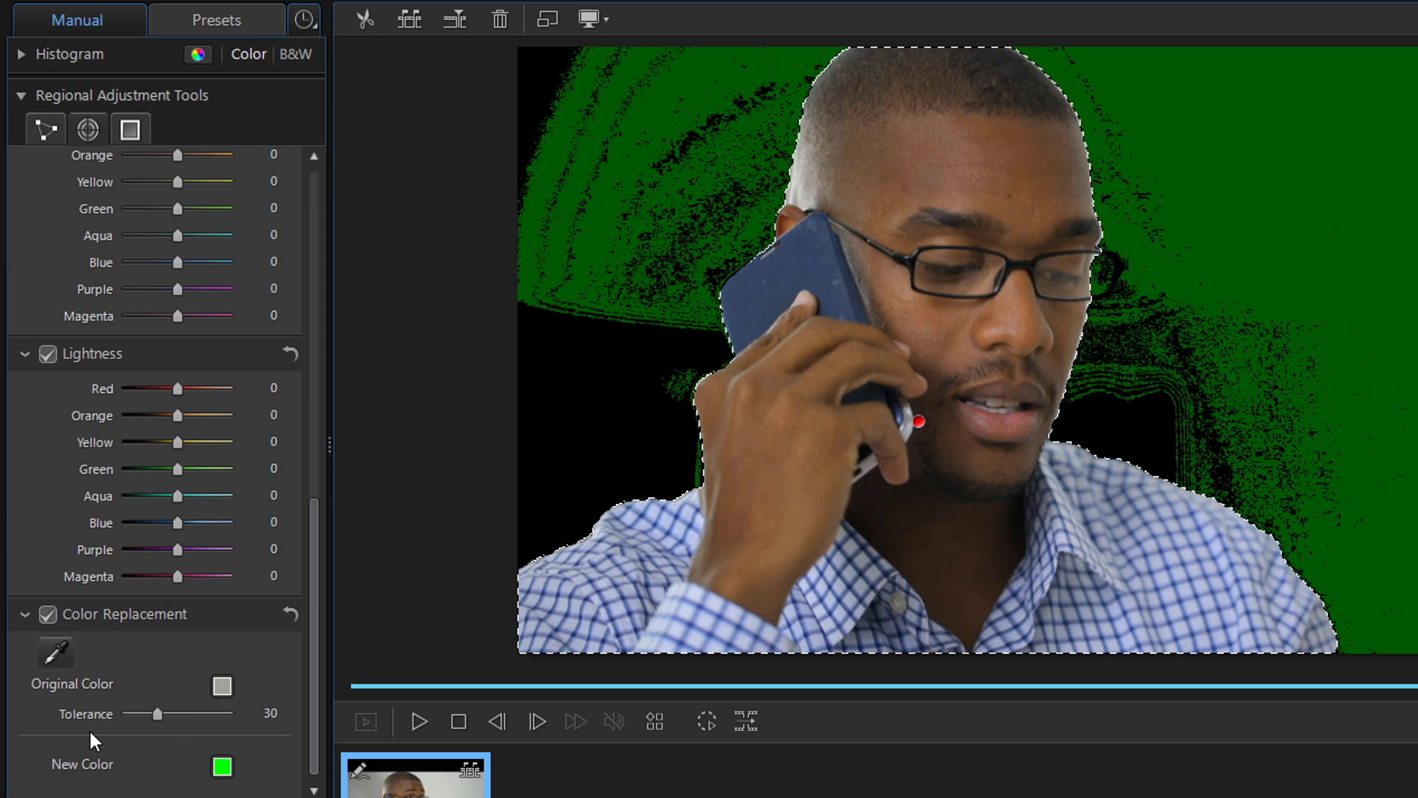
{"action": "left_click_drag", "start_coordinate": [155, 719], "coordinate": [277, 715]}
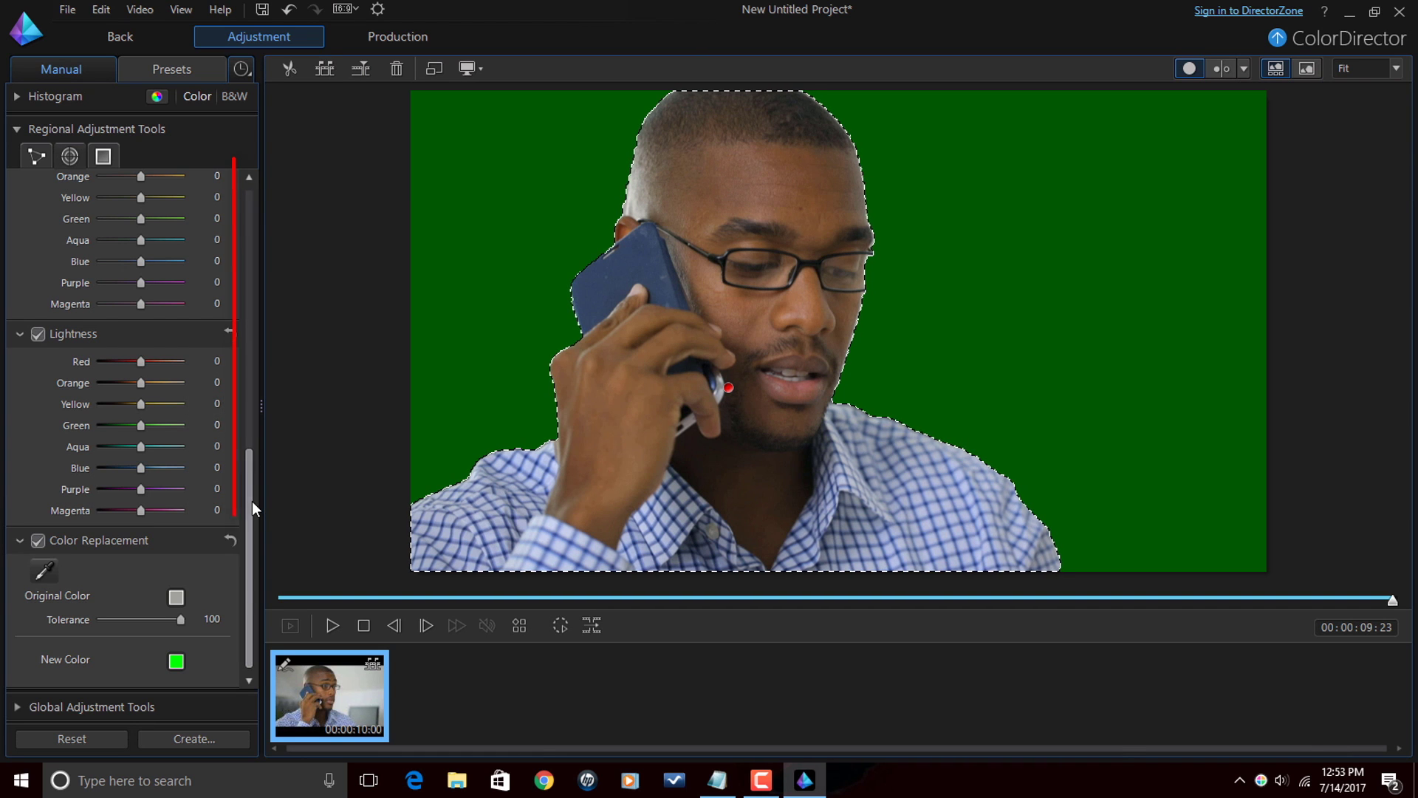
{"action": "left_click_drag", "start_coordinate": [252, 502], "coordinate": [252, 211]}
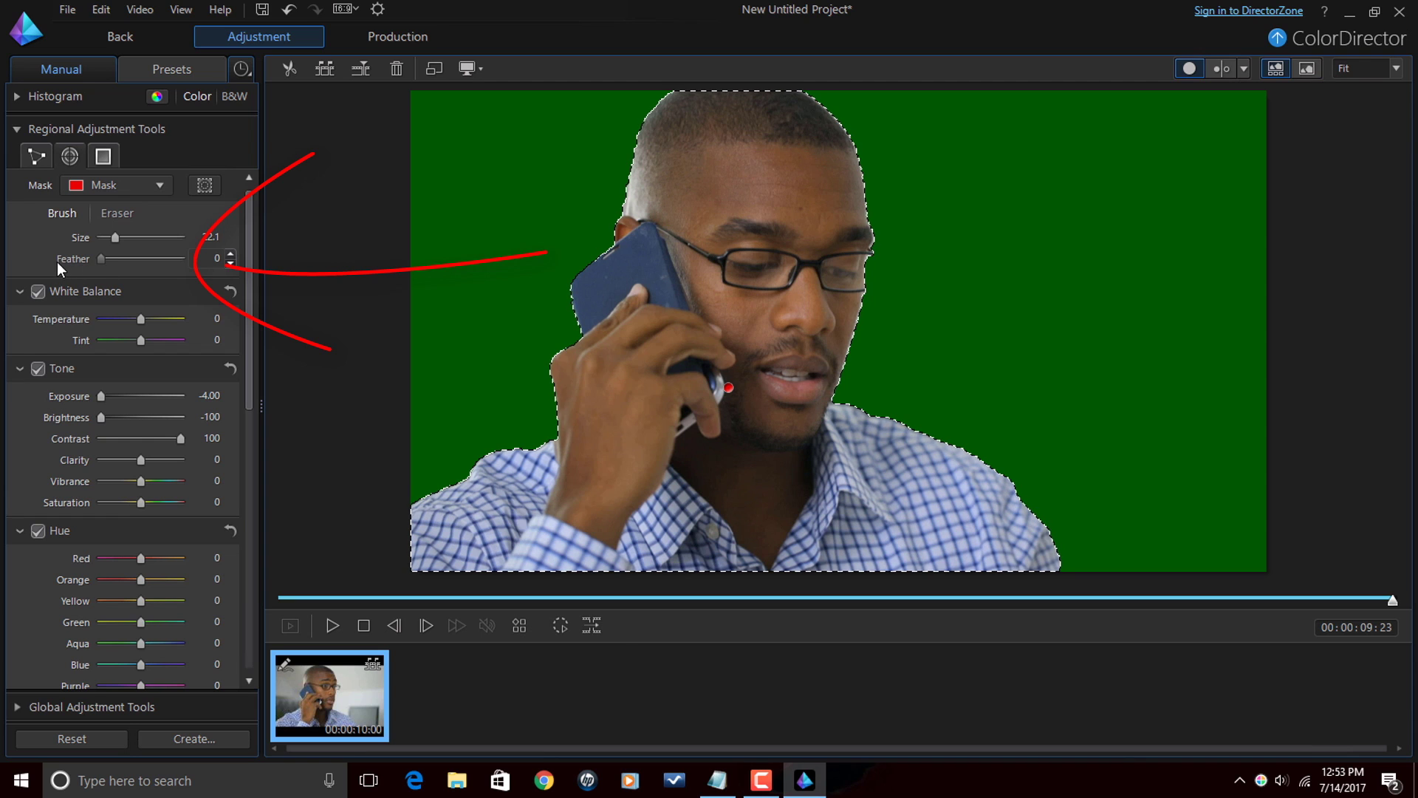
Adjust the background mask's edge feathering, then return to PowerDirector.
{"action": "left_click_drag", "start_coordinate": [99, 259], "coordinate": [135, 269]}
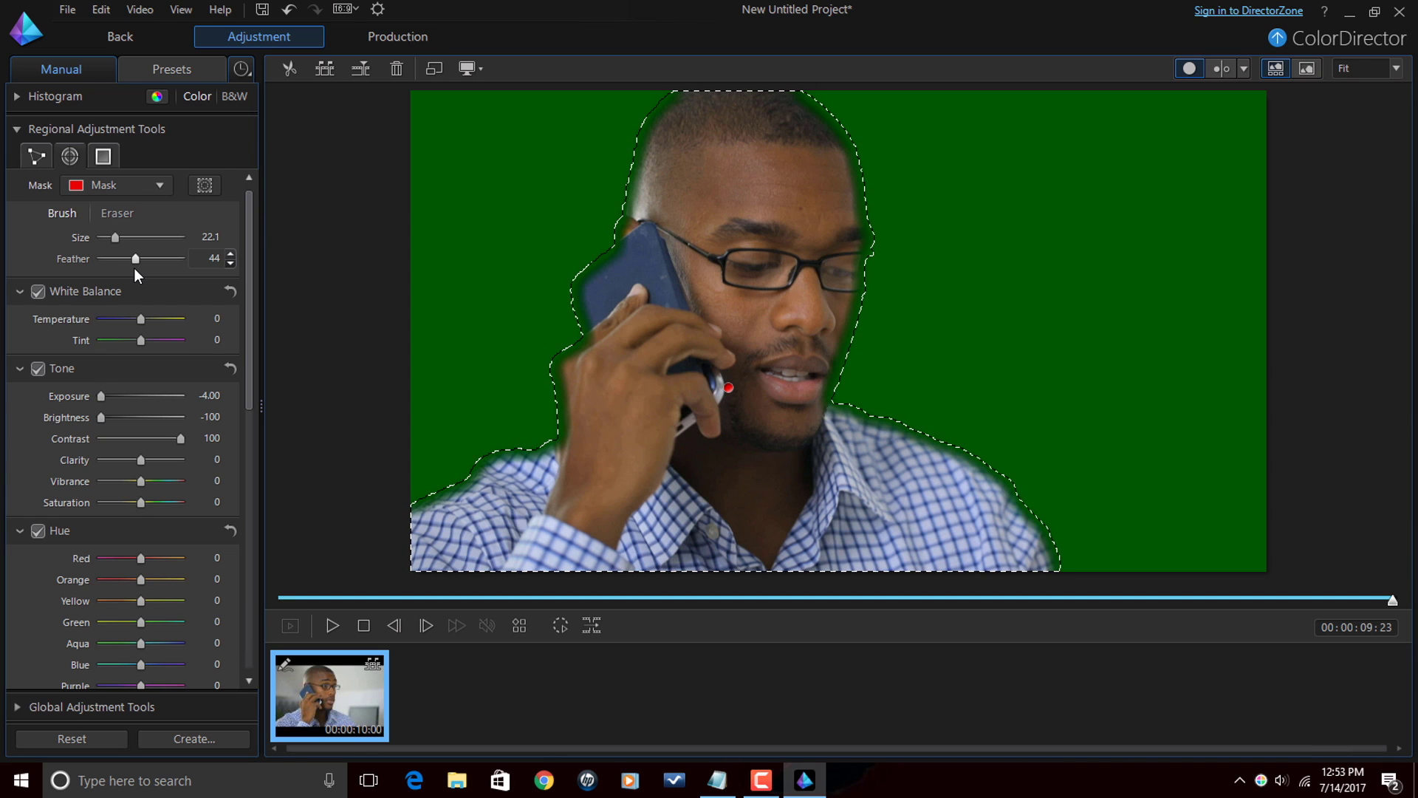
{"action": "left_click_drag", "start_coordinate": [133, 260], "coordinate": [143, 261]}
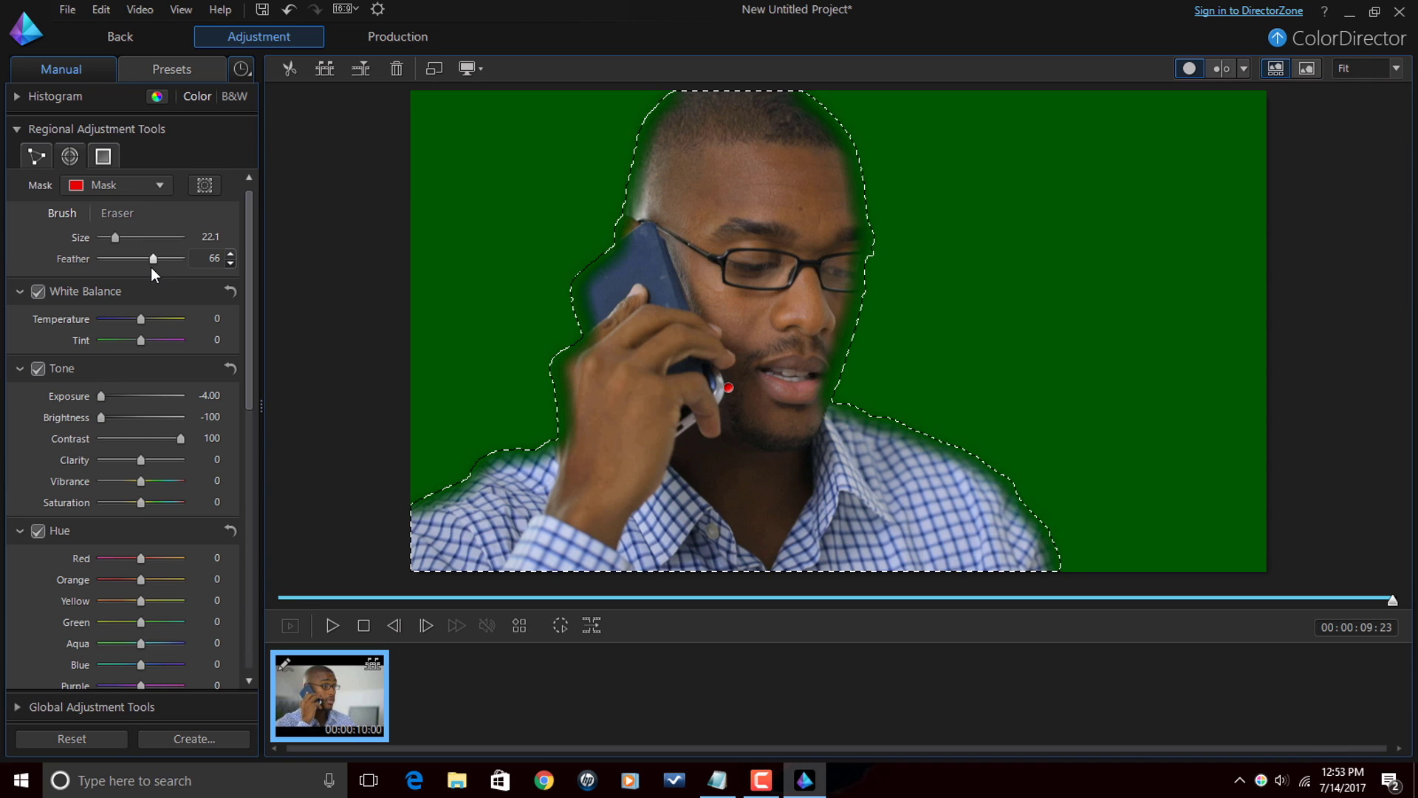
{"action": "left_click_drag", "start_coordinate": [153, 258], "coordinate": [87, 271]}
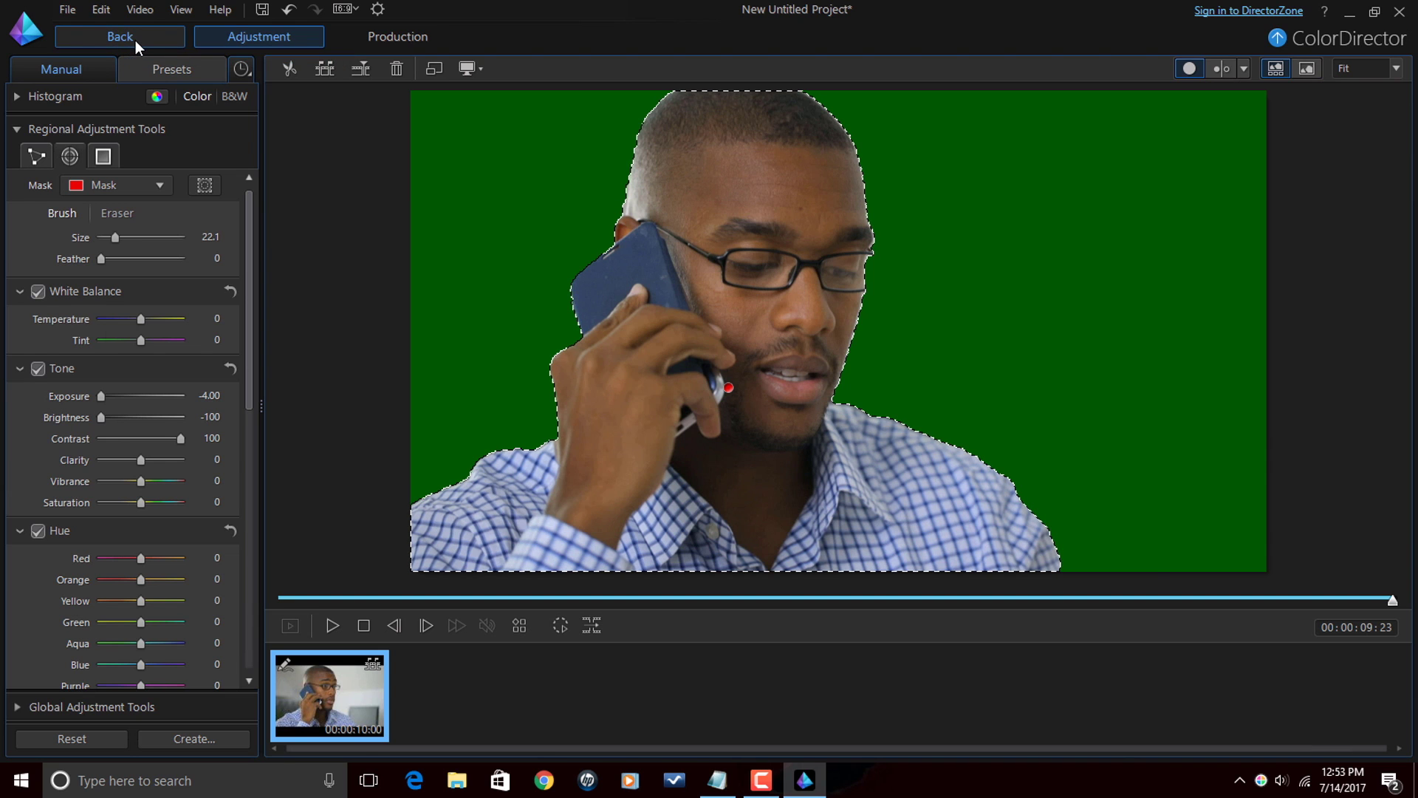
{"action": "left_click", "coordinate": [135, 40]}
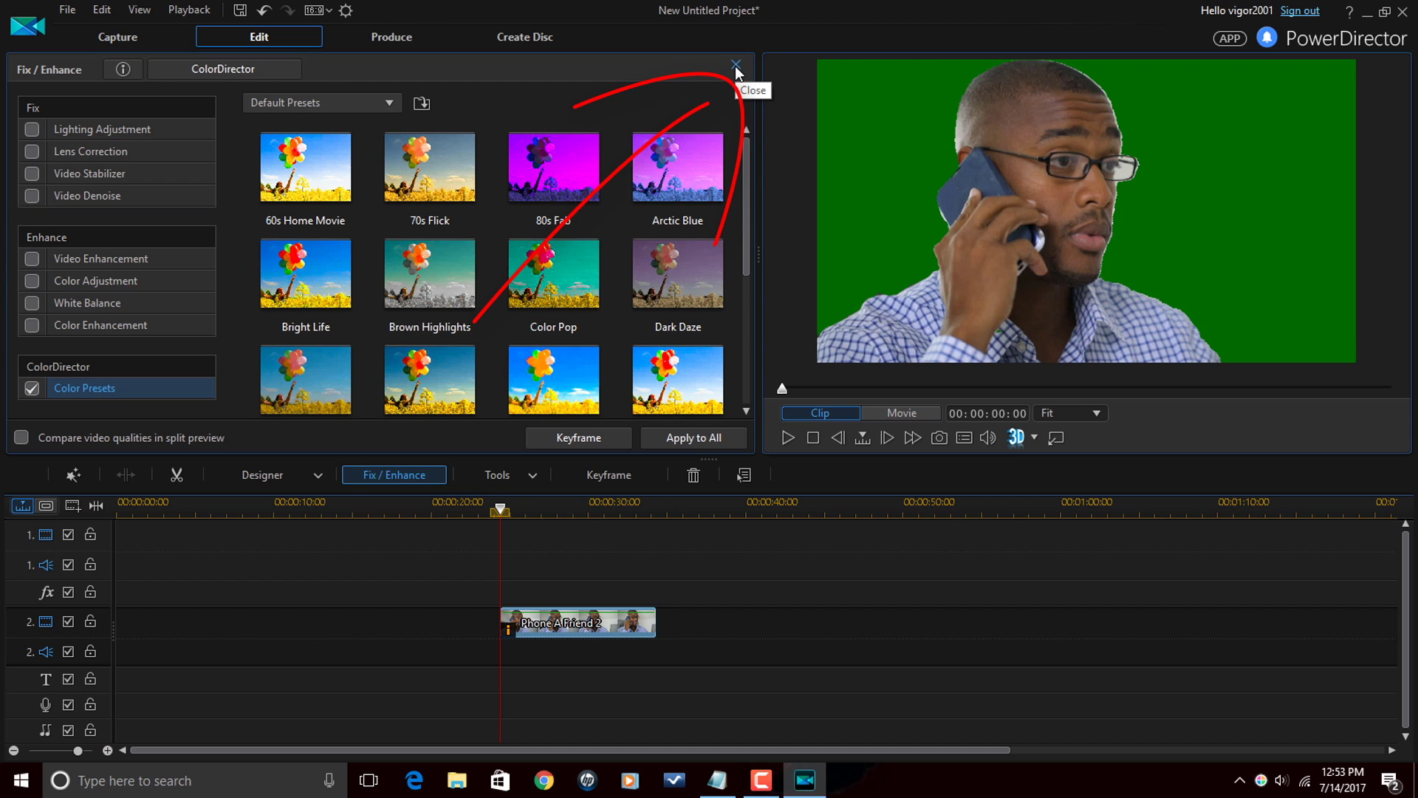
Close Fix/Enhance, place Mountain.mov on track 1, and select Phone A Friend 2.
{"action": "left_click", "coordinate": [735, 68]}
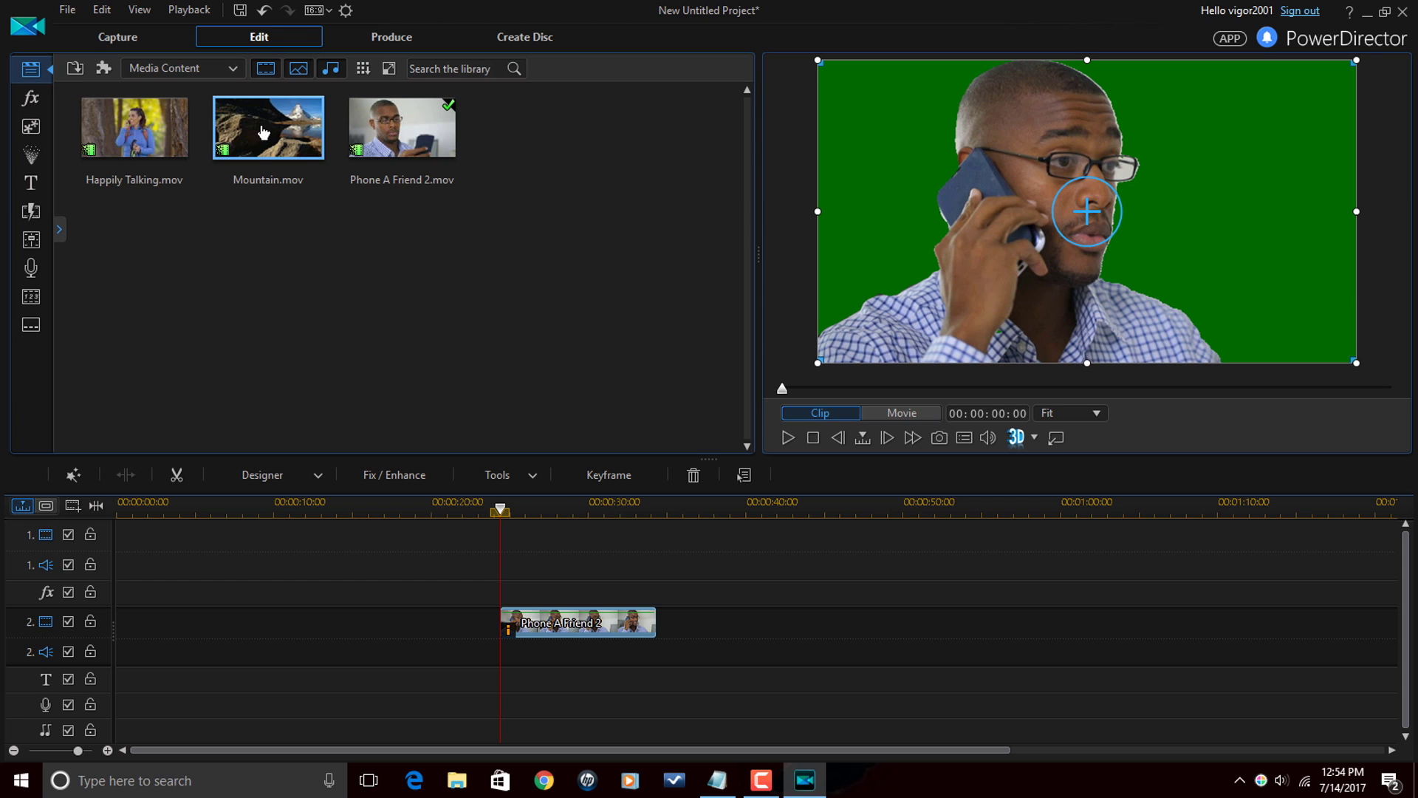
{"action": "mouse_move", "coordinate": [267, 130]}
{"action": "left_mouse_down"}
{"action": "mouse_move", "coordinate": [313, 371]}
{"action": "mouse_move", "coordinate": [499, 572]}
{"action": "left_mouse_up"}
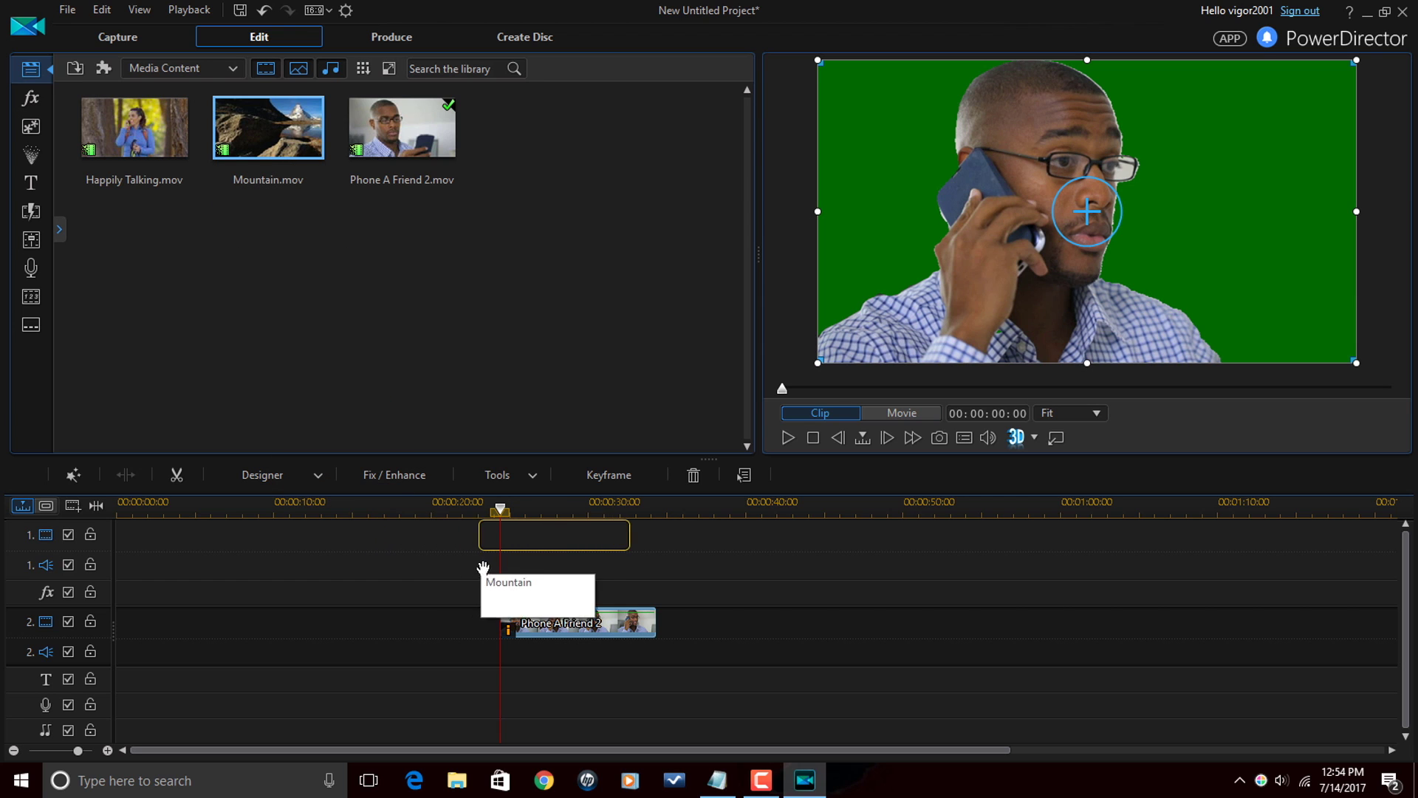
{"action": "left_click_drag", "start_coordinate": [498, 572], "coordinate": [500, 572]}
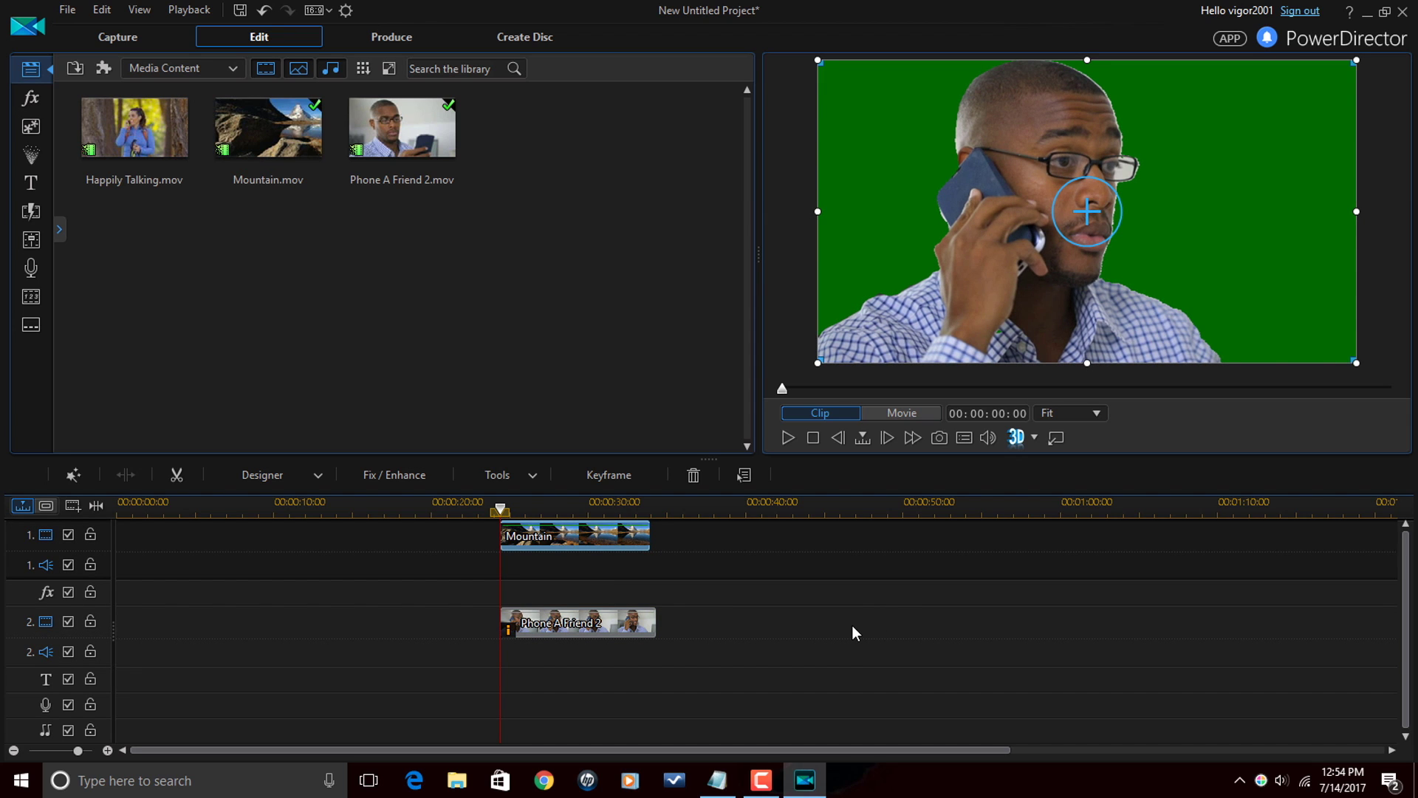
{"action": "left_click", "coordinate": [558, 628]}
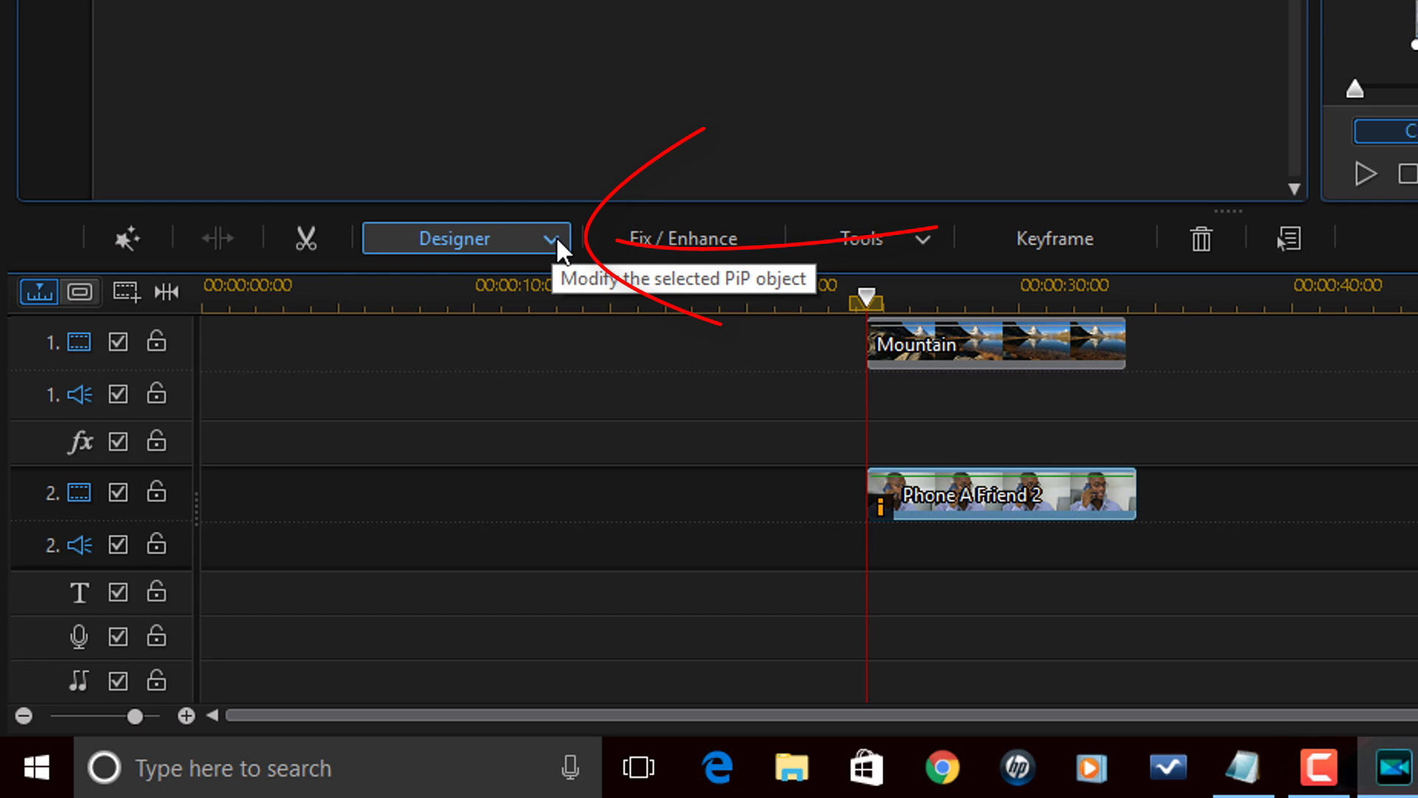
Open the Phone A Friend 2 clip in PiP Designer and show its Chroma Key settings.
{"action": "left_click", "coordinate": [557, 238]}
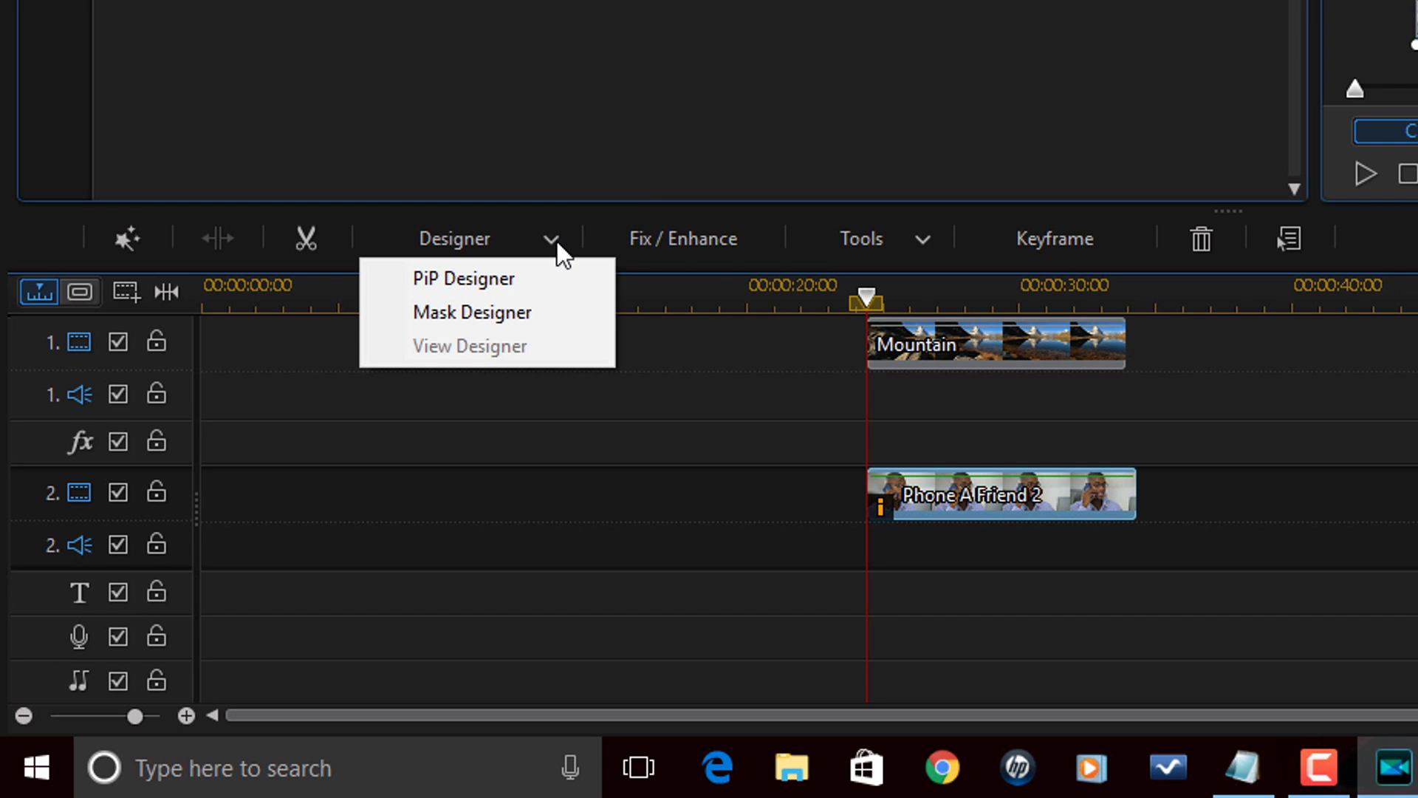
{"action": "left_click", "coordinate": [554, 292]}
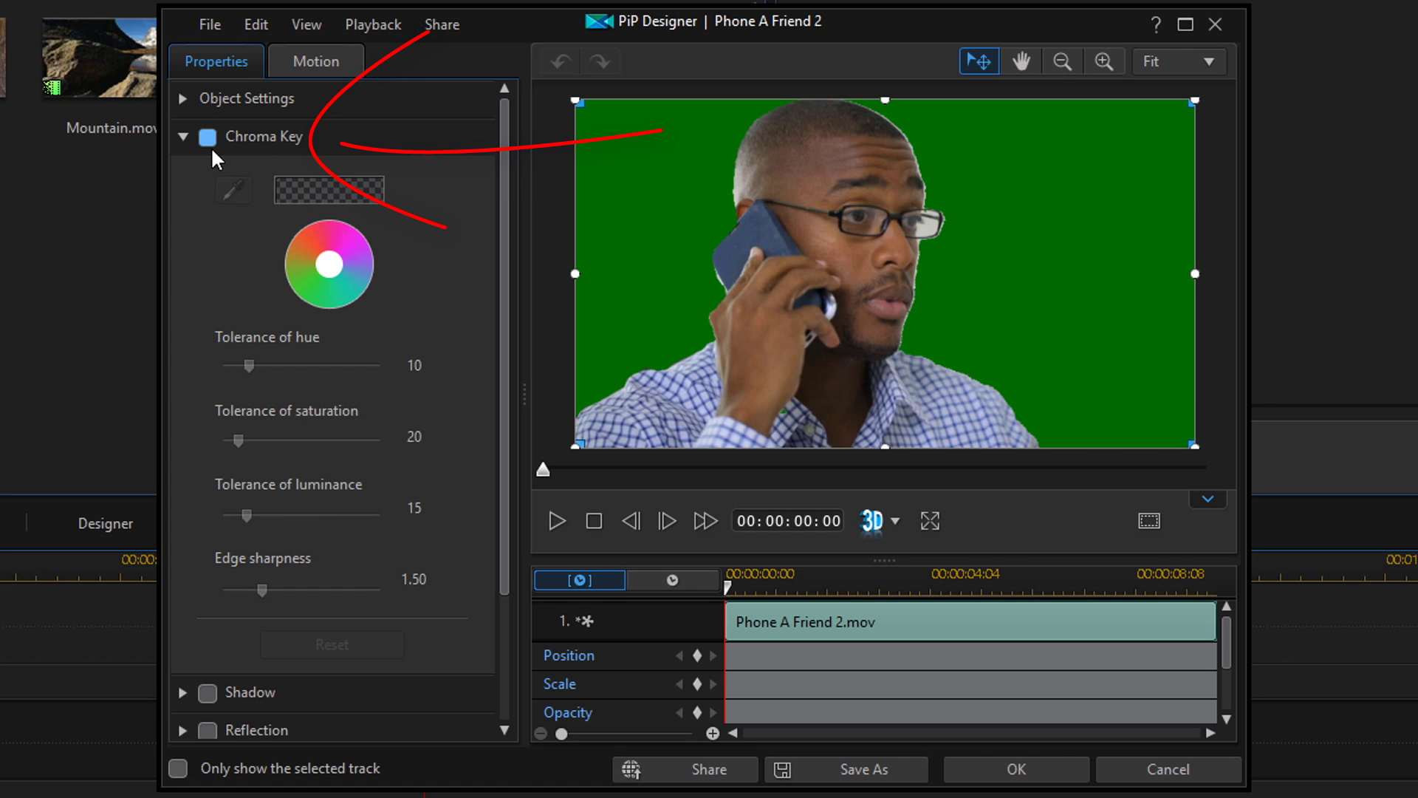
{"action": "left_click", "coordinate": [183, 136]}
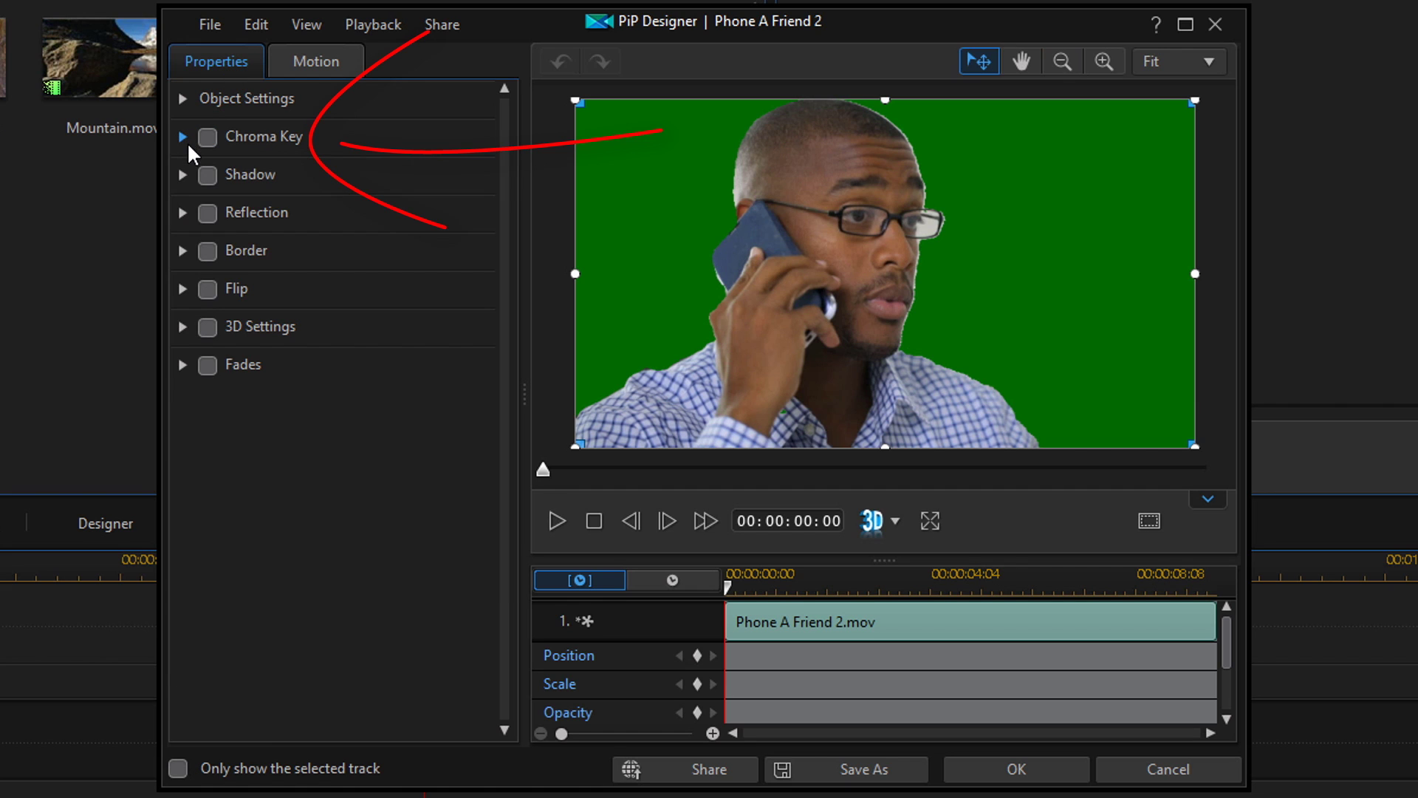
{"action": "left_click", "coordinate": [183, 136]}
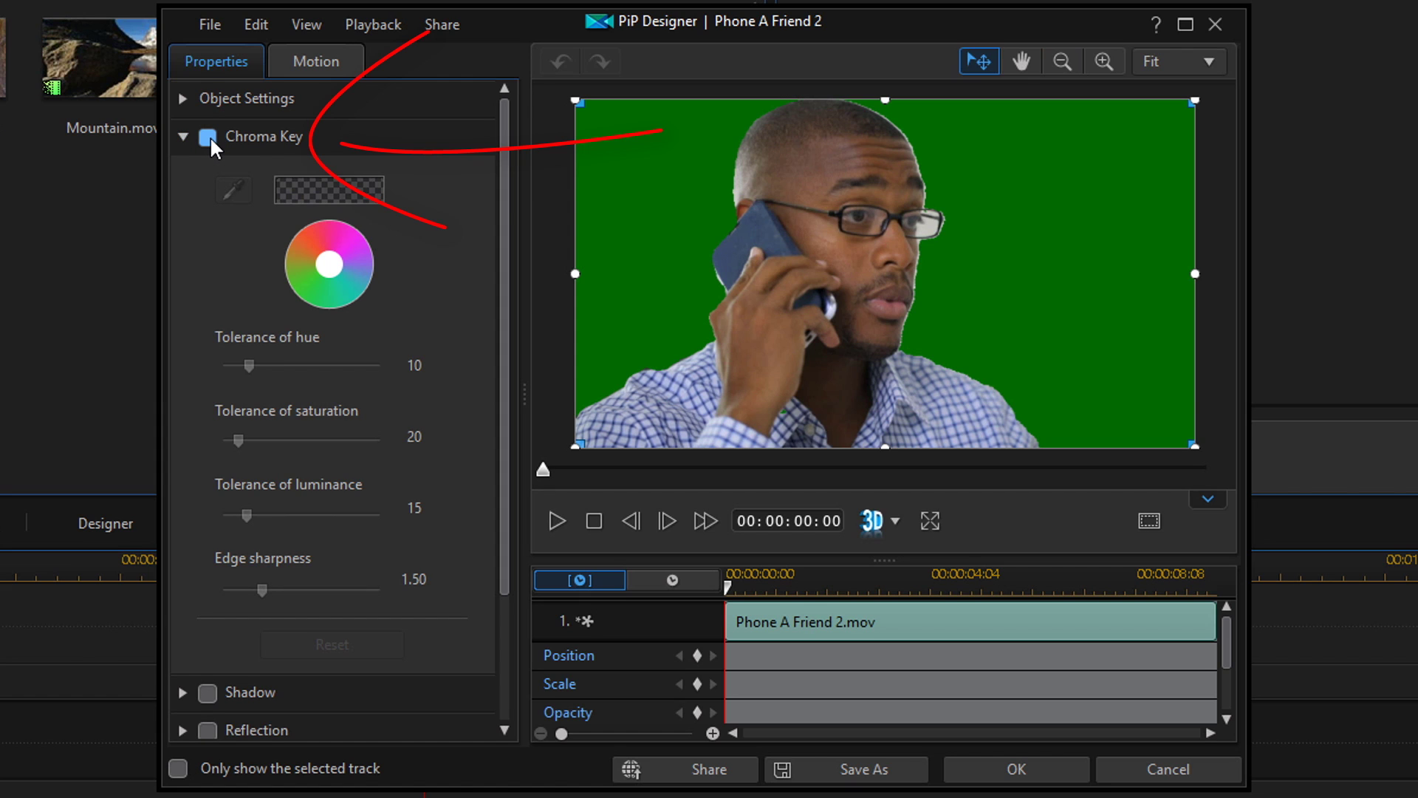
Enable Chroma Key, sample the green background to remove it, and apply.
{"action": "left_click", "coordinate": [210, 136]}
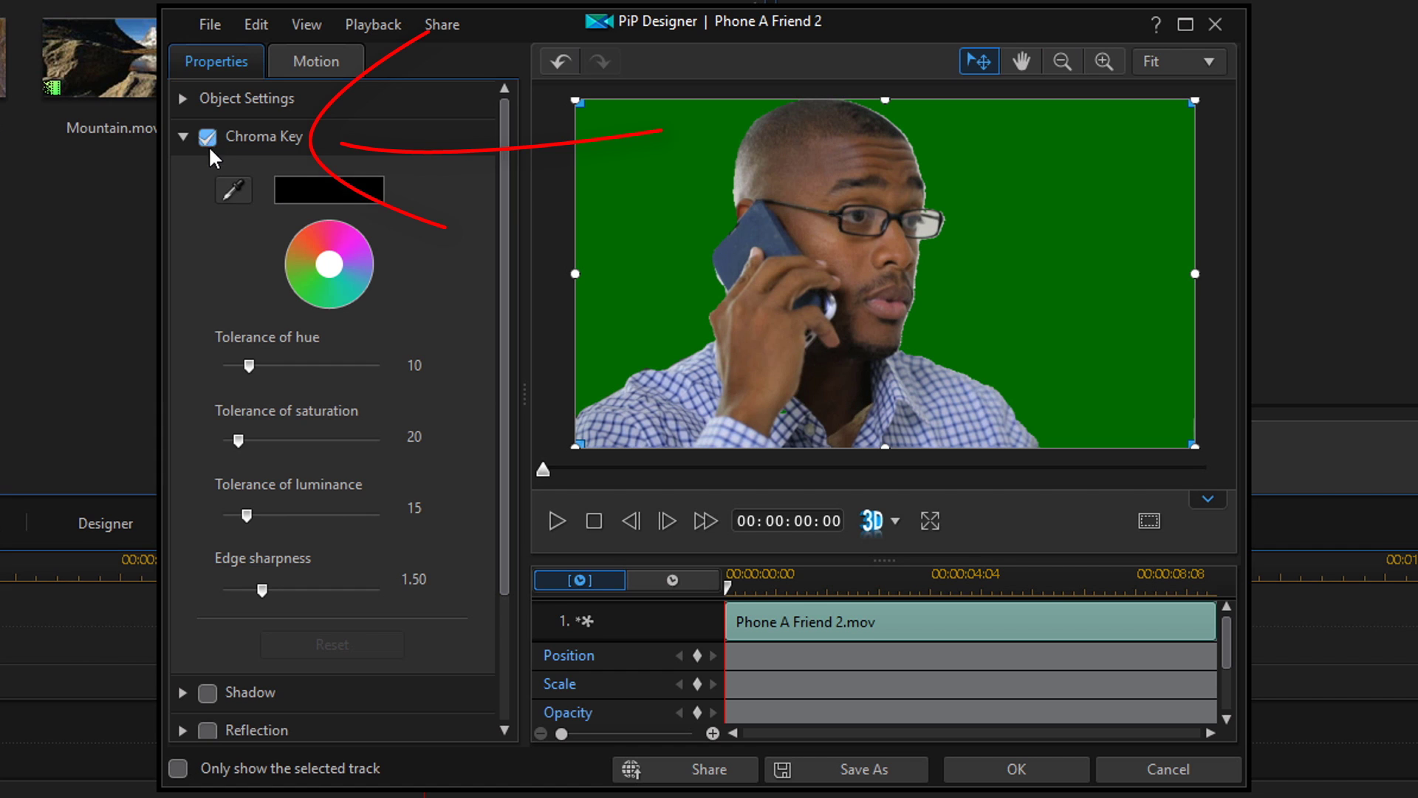
{"action": "left_click", "coordinate": [230, 191]}
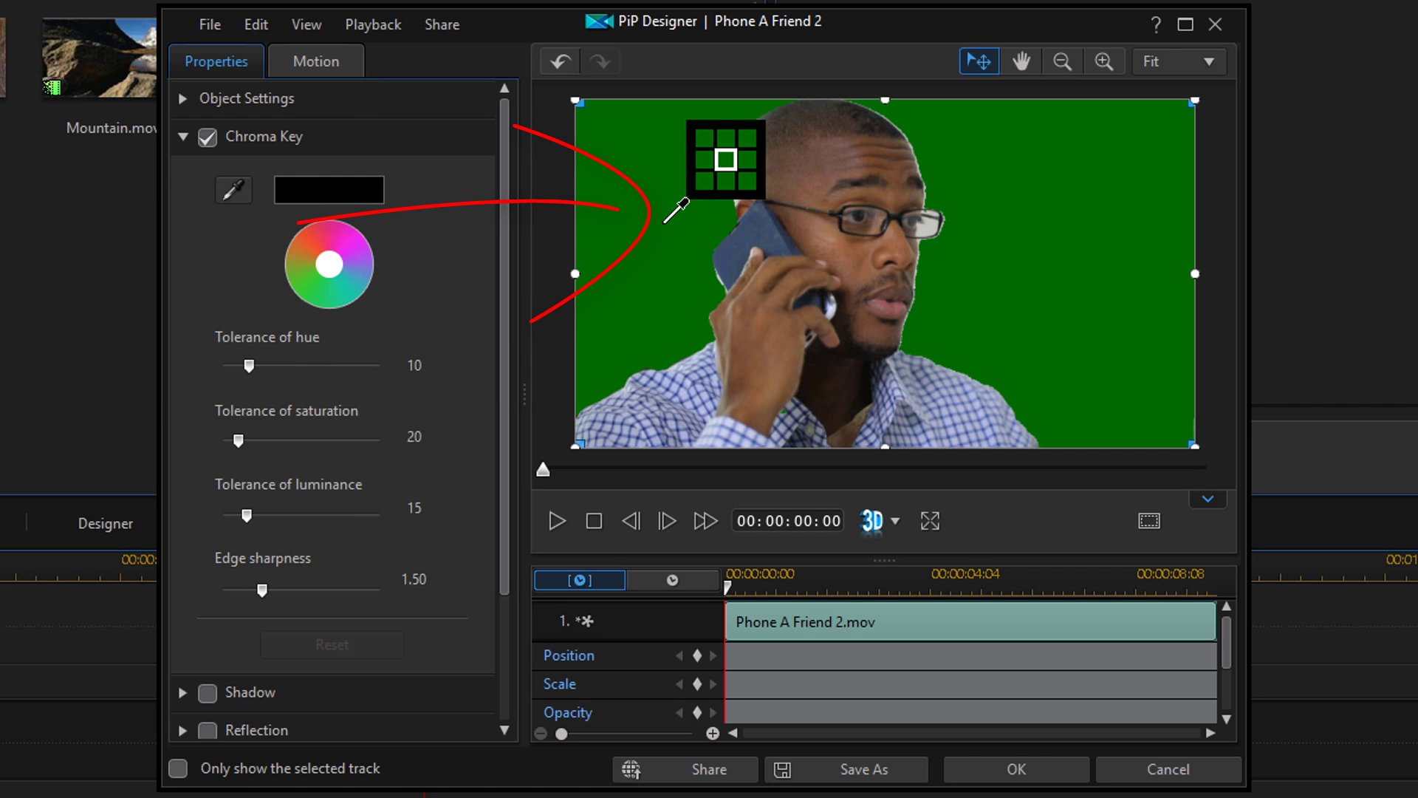
{"action": "left_click", "coordinate": [669, 213]}
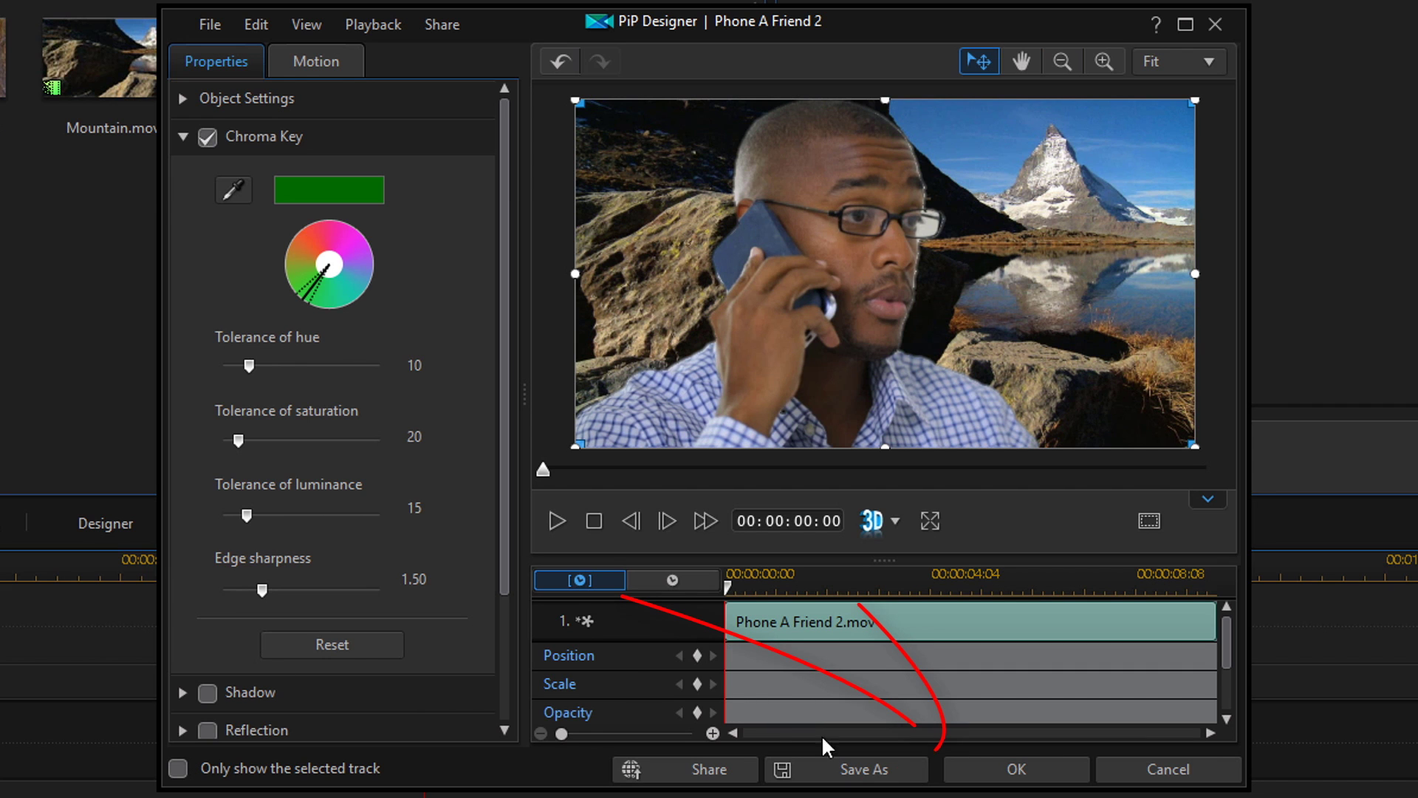
{"action": "left_click", "coordinate": [1017, 770]}
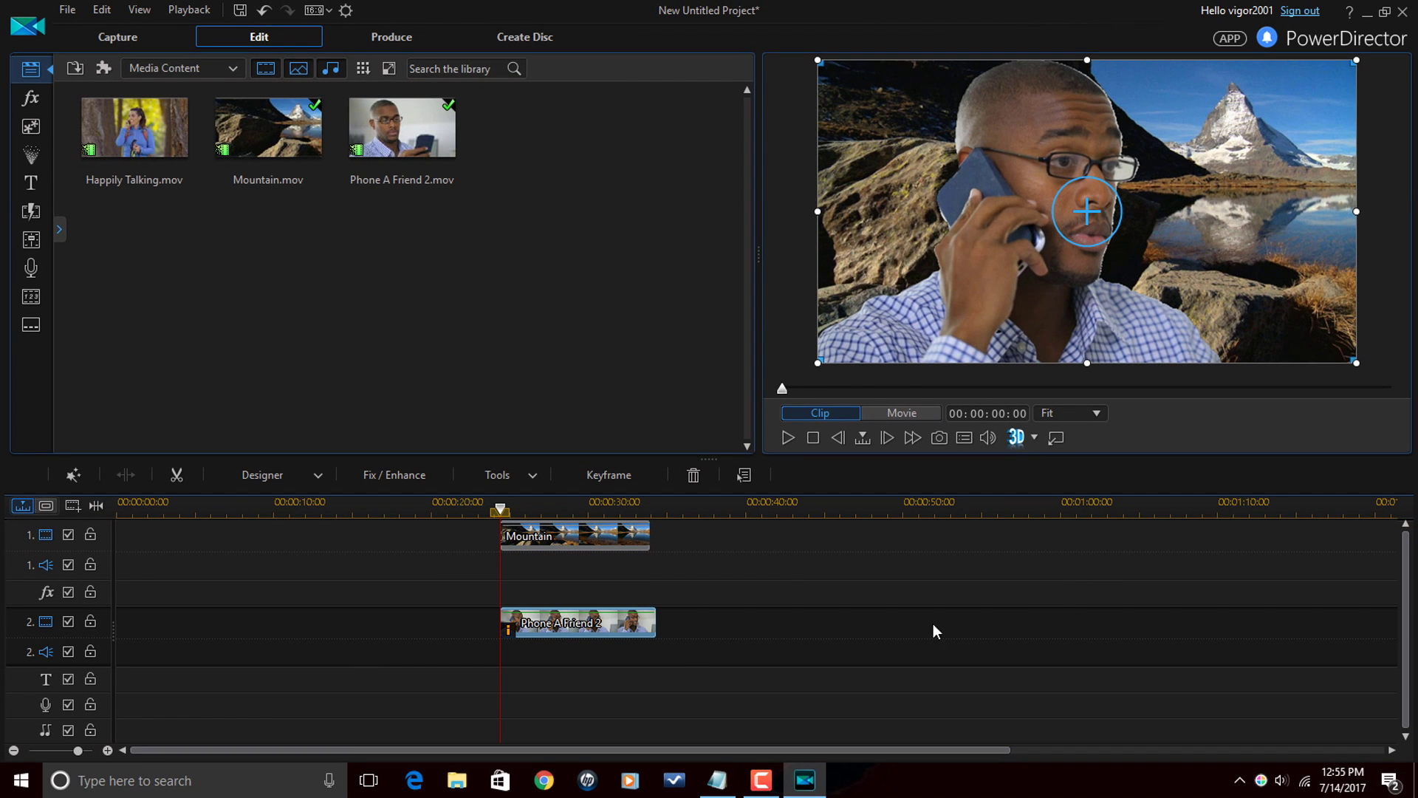
{"action": "left_click", "coordinate": [787, 438]}
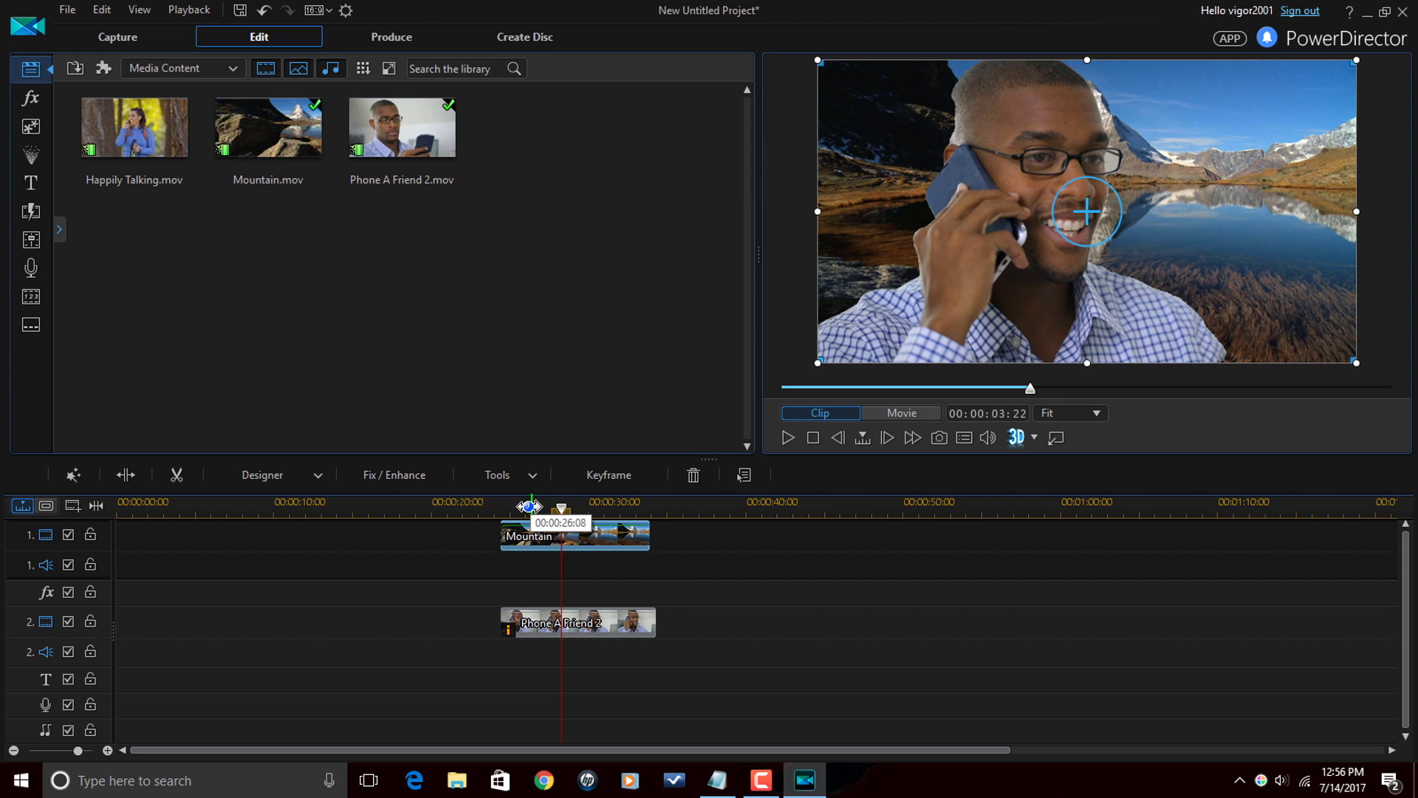
{"action": "left_click", "coordinate": [528, 512]}
{"action": "left_click", "coordinate": [608, 512]}
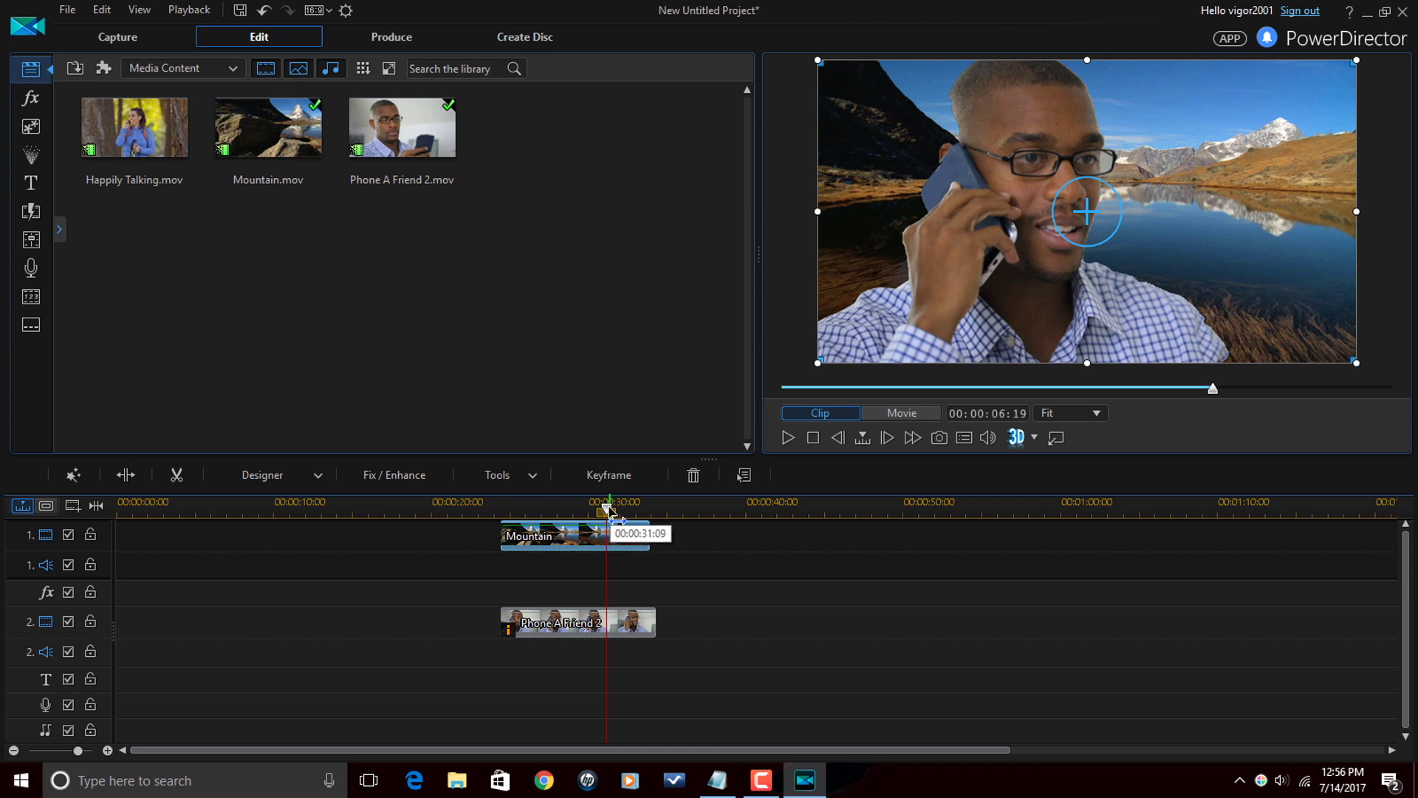
{"action": "left_click", "coordinate": [611, 513]}
{"action": "mouse_move", "coordinate": [618, 516]}
{"action": "left_mouse_down"}
{"action": "mouse_move", "coordinate": [635, 531]}
{"action": "mouse_move", "coordinate": [617, 528]}
{"action": "left_mouse_up"}
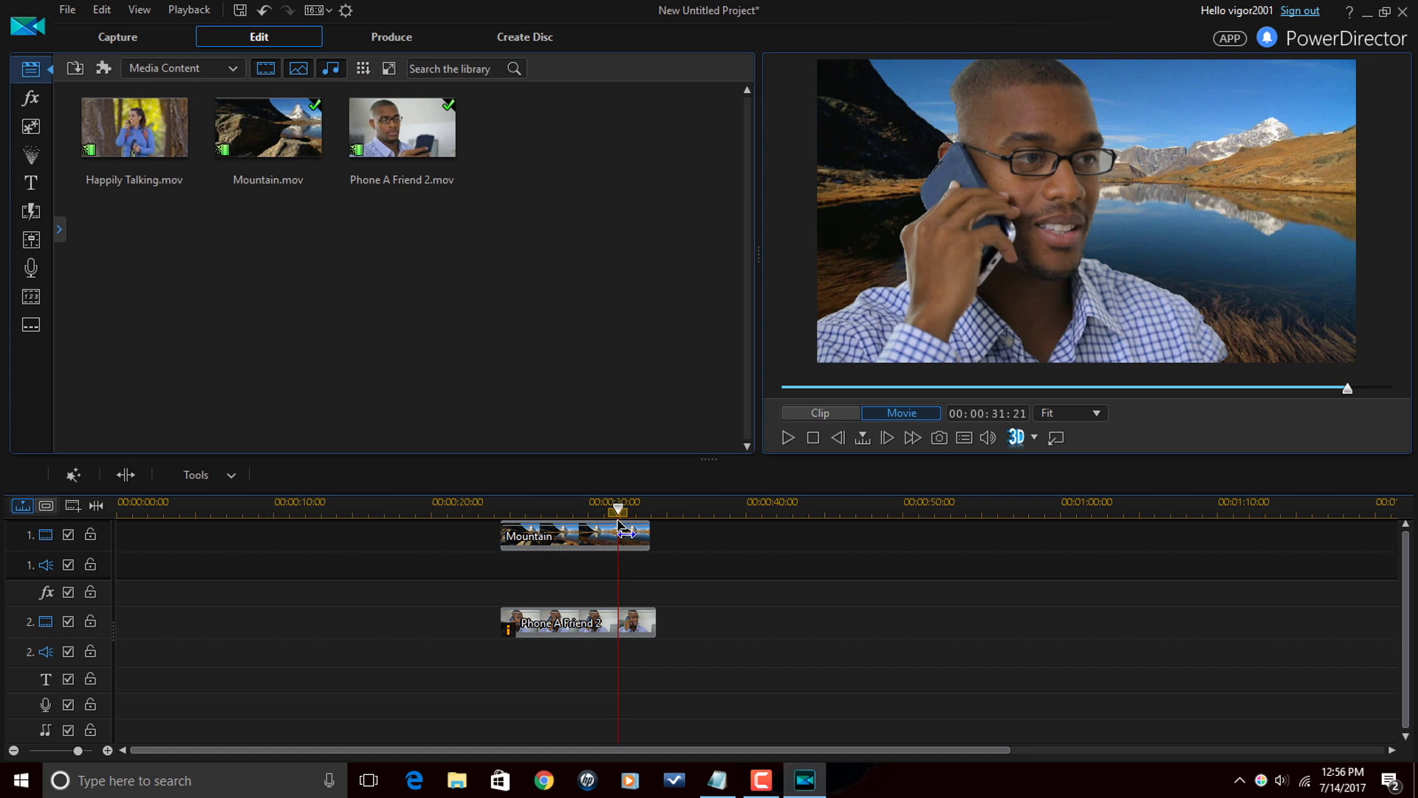
{"action": "left_click", "coordinate": [619, 531]}
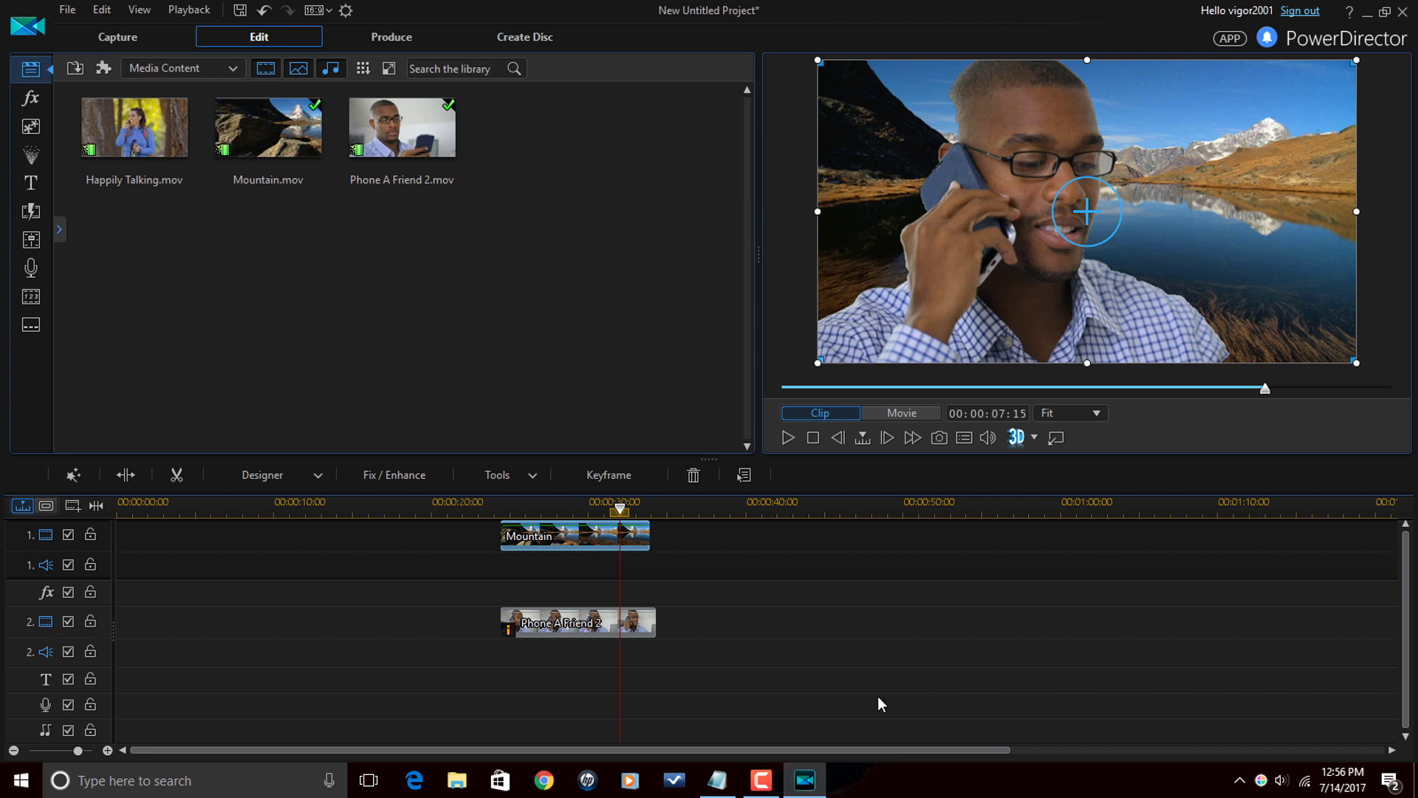
{"action": "left_click", "coordinate": [501, 508]}
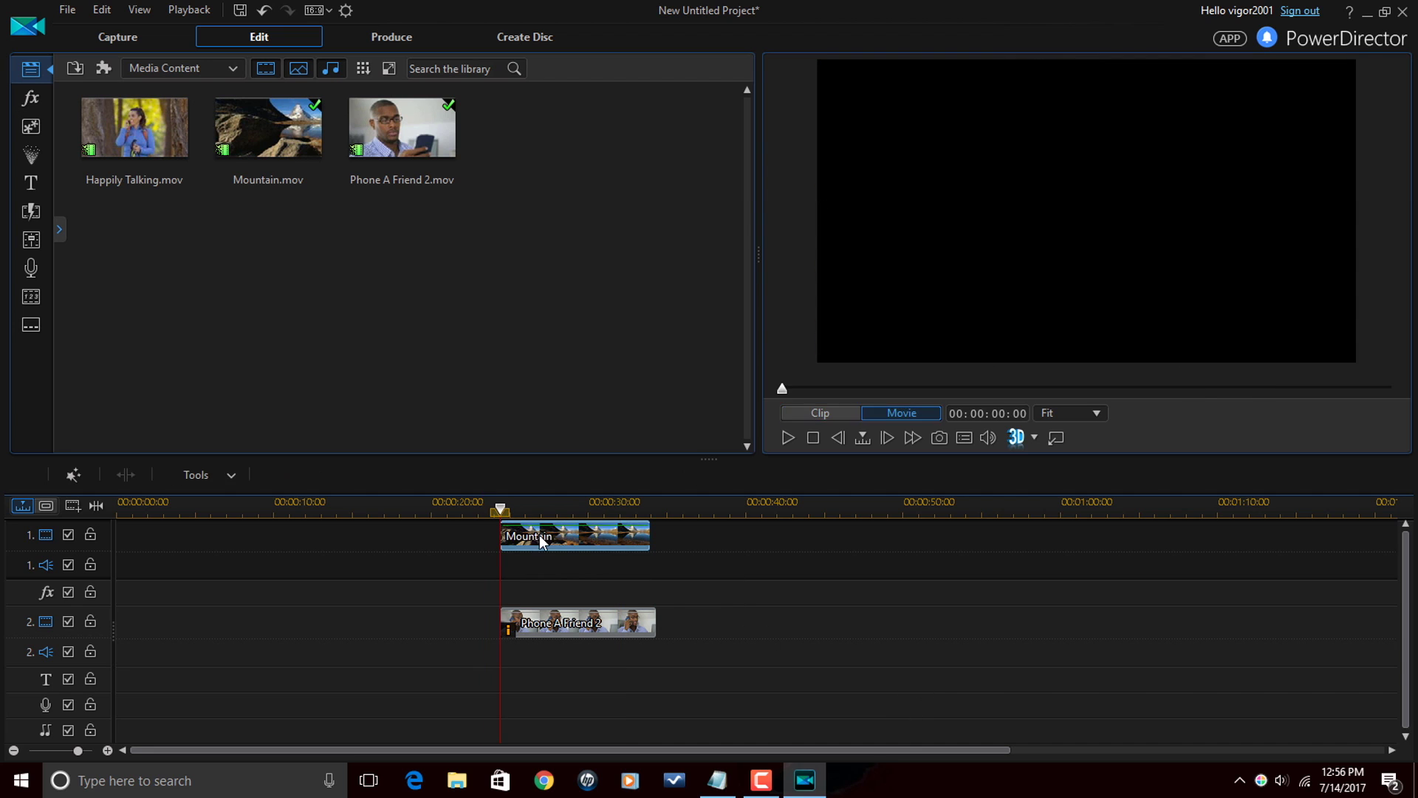
{"action": "left_click", "coordinate": [540, 534]}
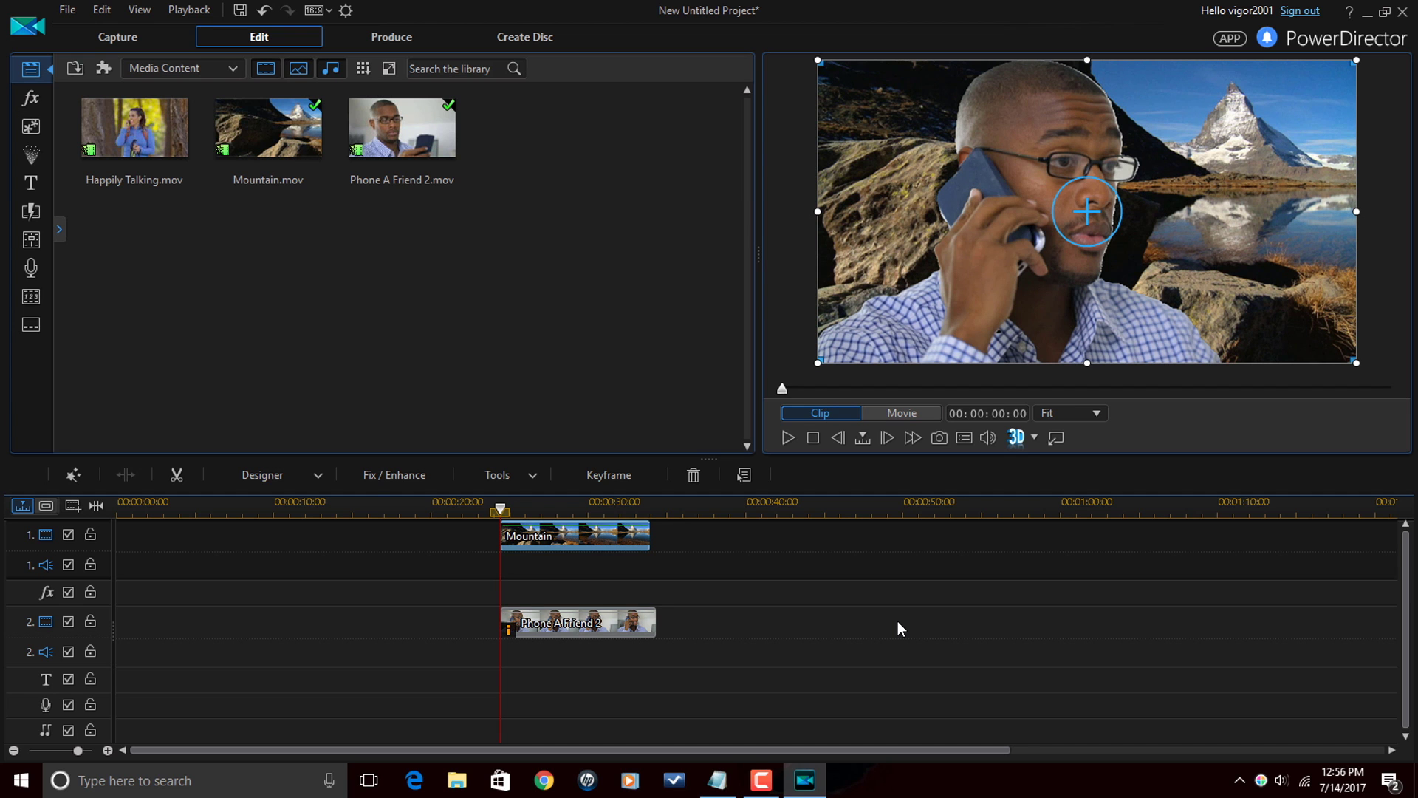